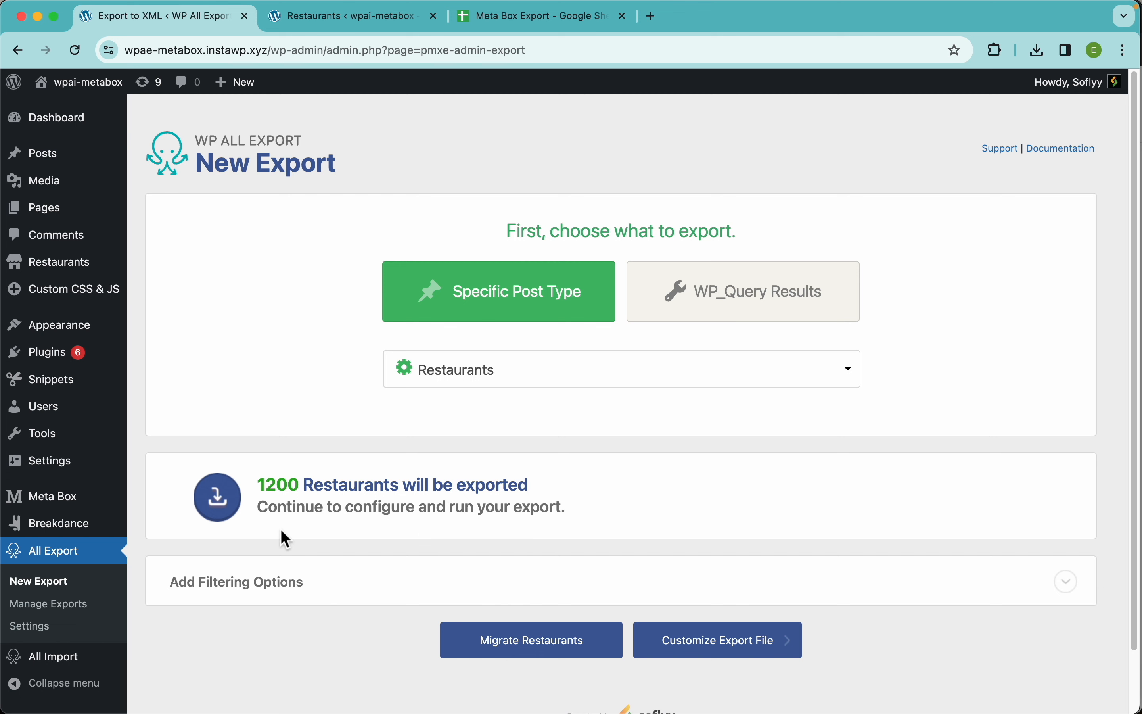
# Step: Proceed to customizing the Restaurants export file and preview the first 10 records with the default columns
pyautogui.click(768, 656)
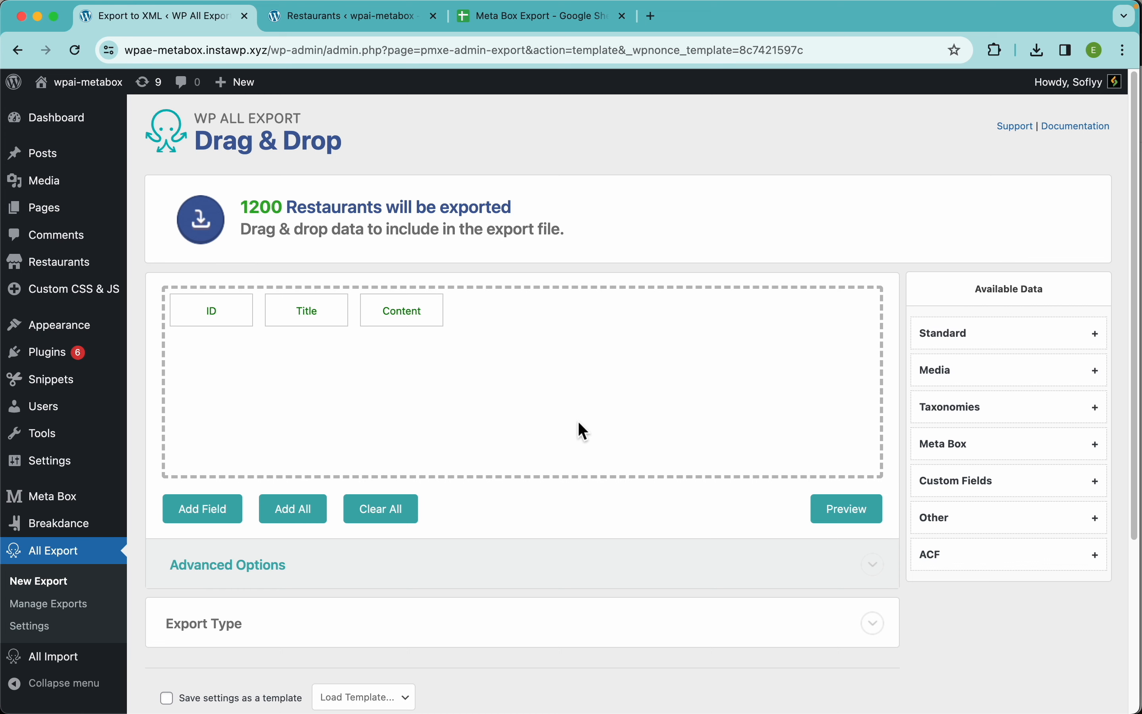
pyautogui.click(848, 512)
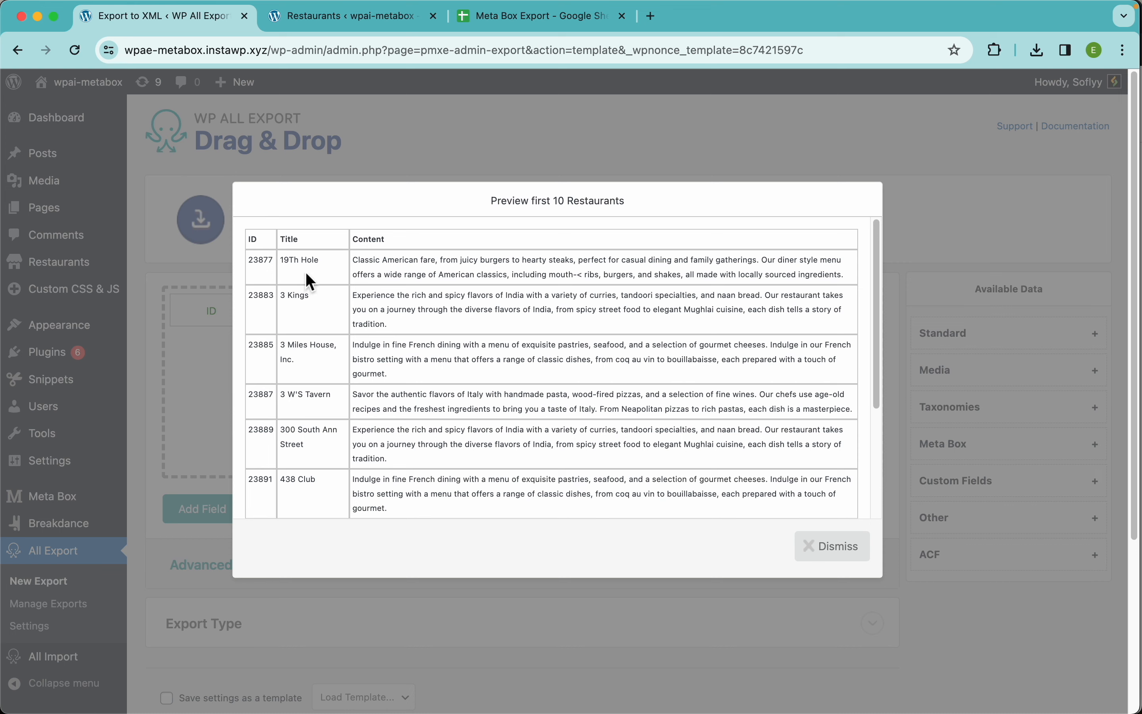
# Step: Copy the title 19Th Hole from the preview, search the Restaurants list for it, and open that restaurant's edit page
pyautogui.moveTo(325, 263); pyautogui.dragTo(280, 265)
pyautogui.press('super+c')
pyautogui.click(350, 17)
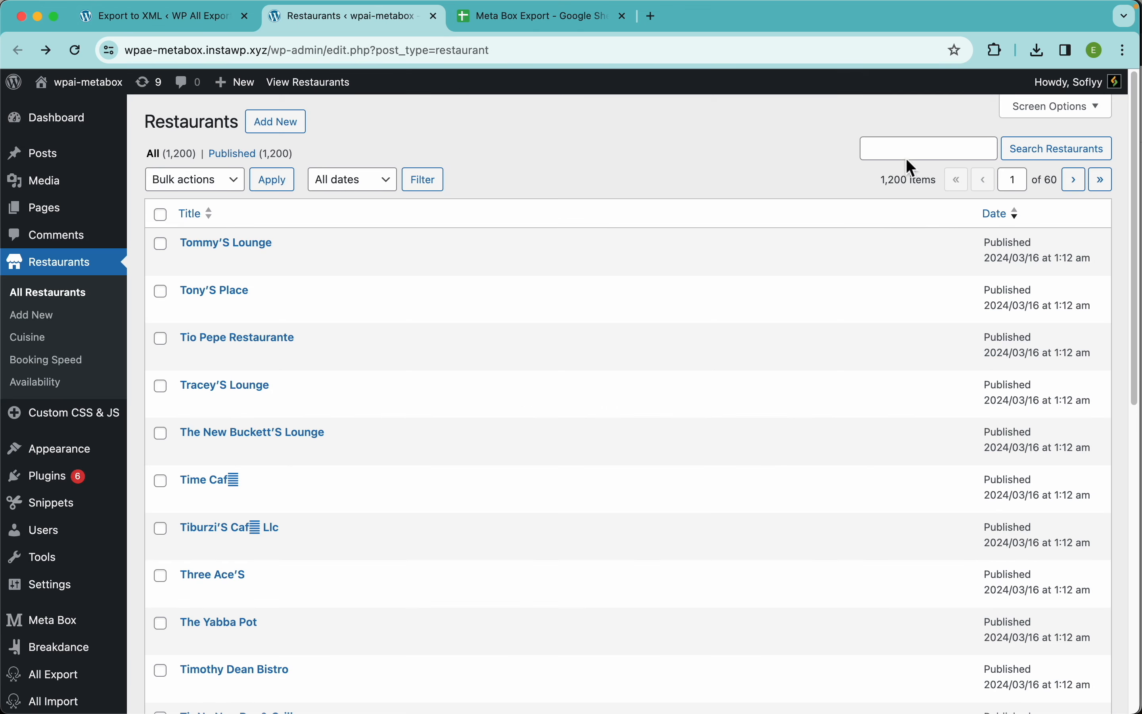
pyautogui.click(913, 146)
pyautogui.press('super+v')
pyautogui.press('Return')
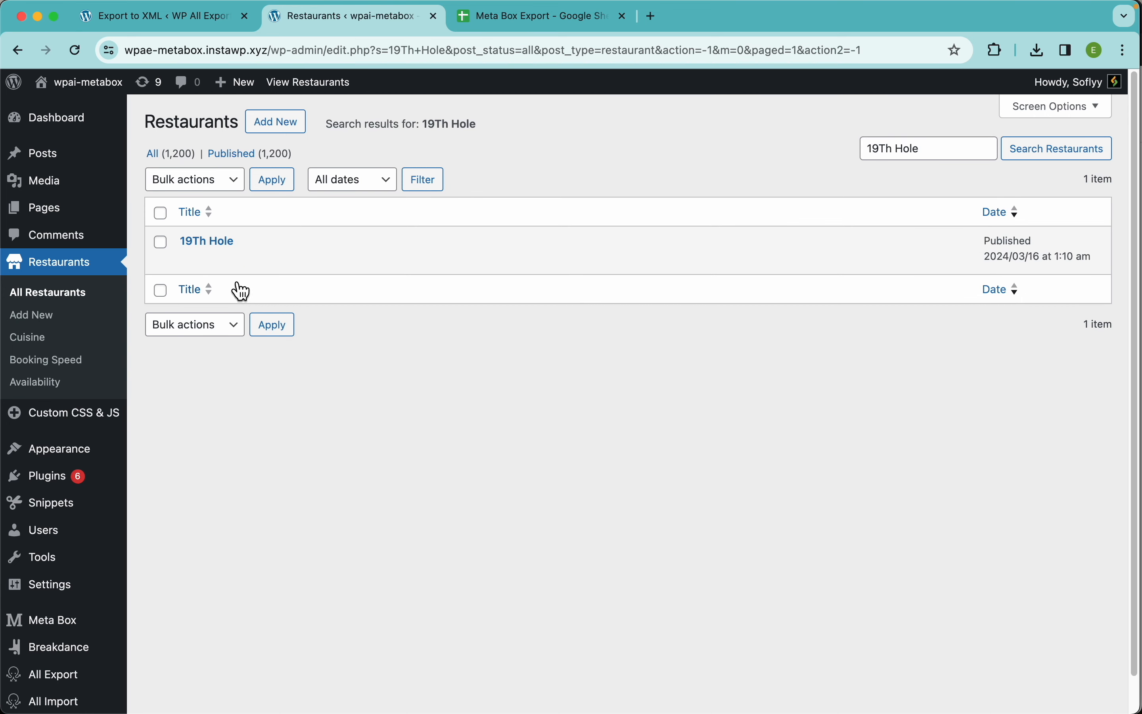
pyautogui.click(219, 245)
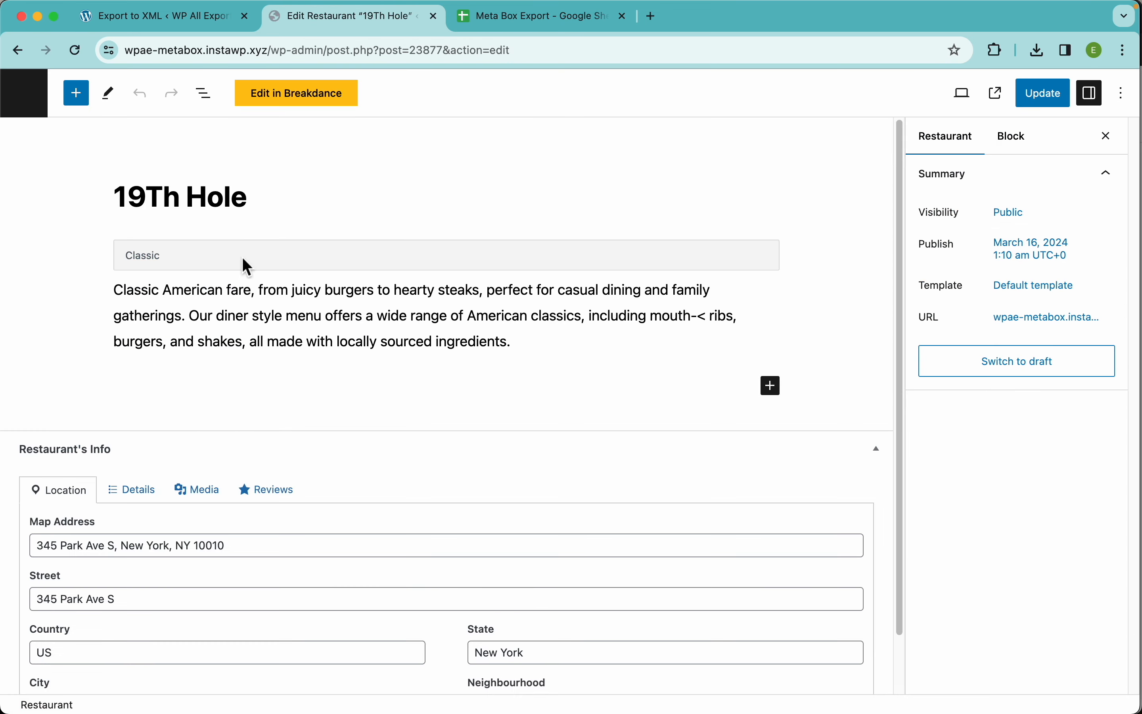
# Step: Return to the export template, dismiss the preview, and remove the ID column from the export
pyautogui.click(172, 19)
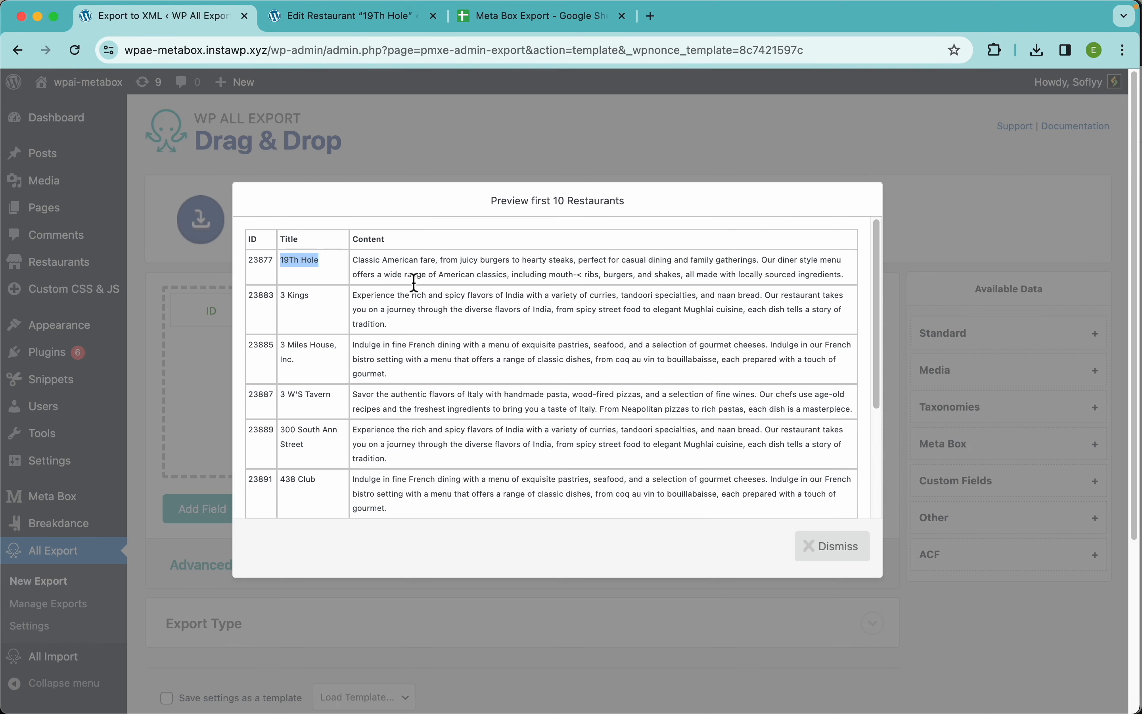
pyautogui.click(449, 143)
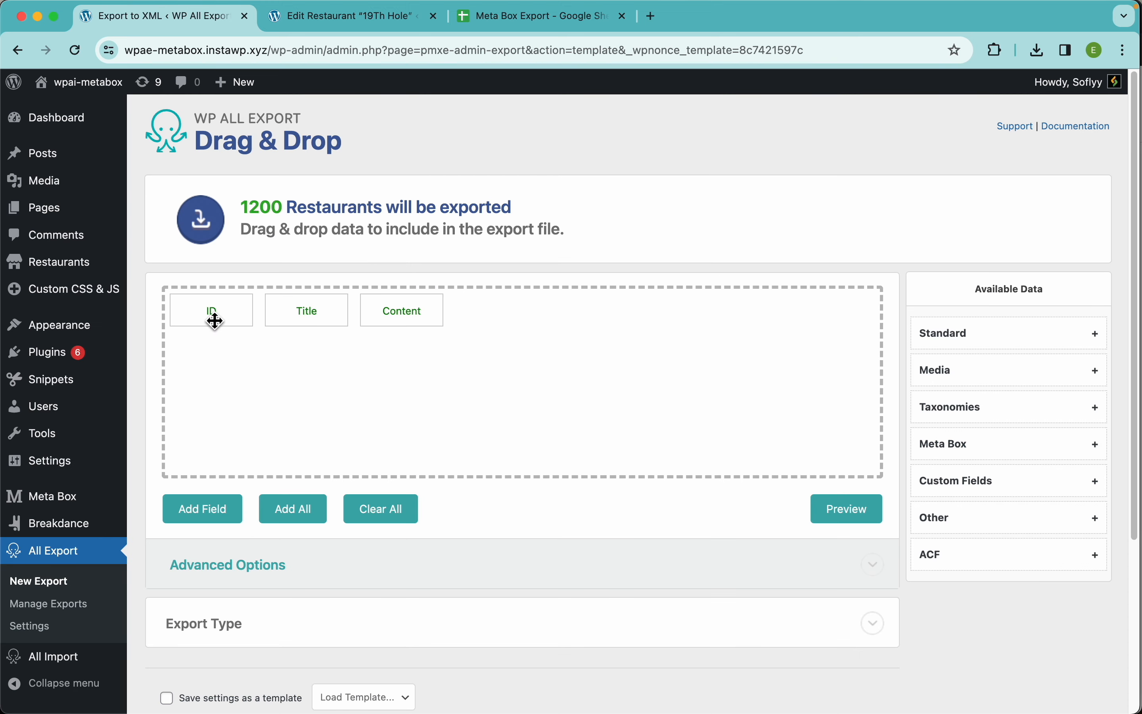
pyautogui.moveTo(214, 321); pyautogui.dragTo(176, 272)
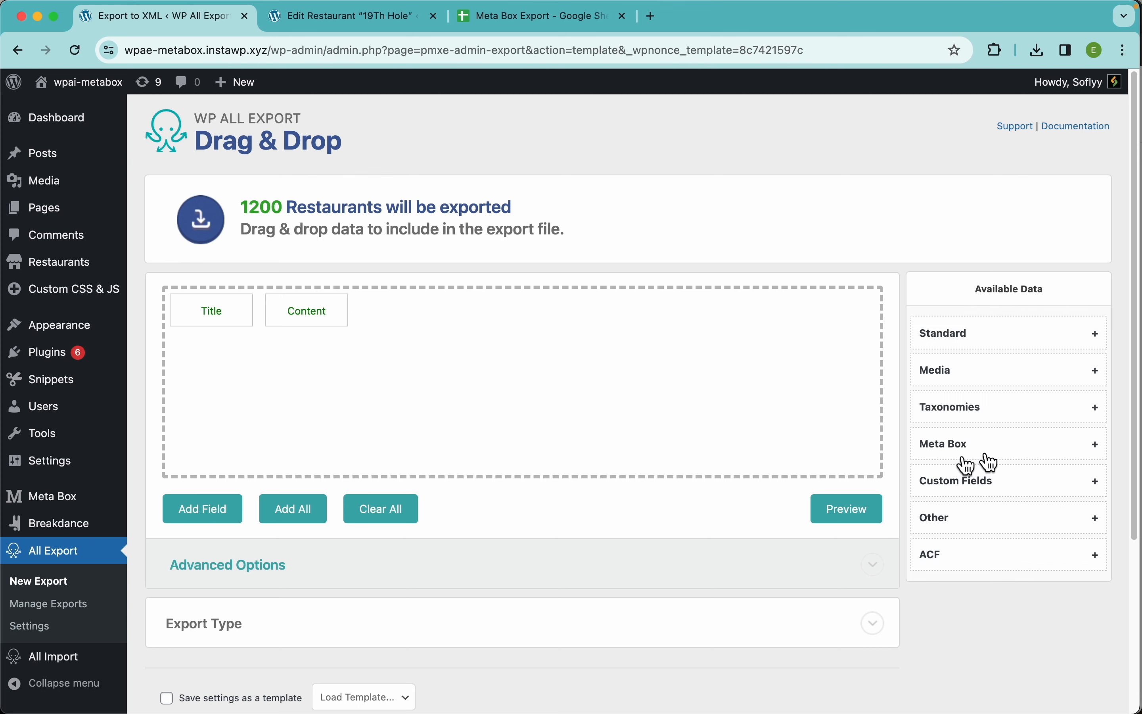
# Step: Expand the Meta Box section of the available data and look through the Restaurant's Info fields
pyautogui.click(1004, 454)
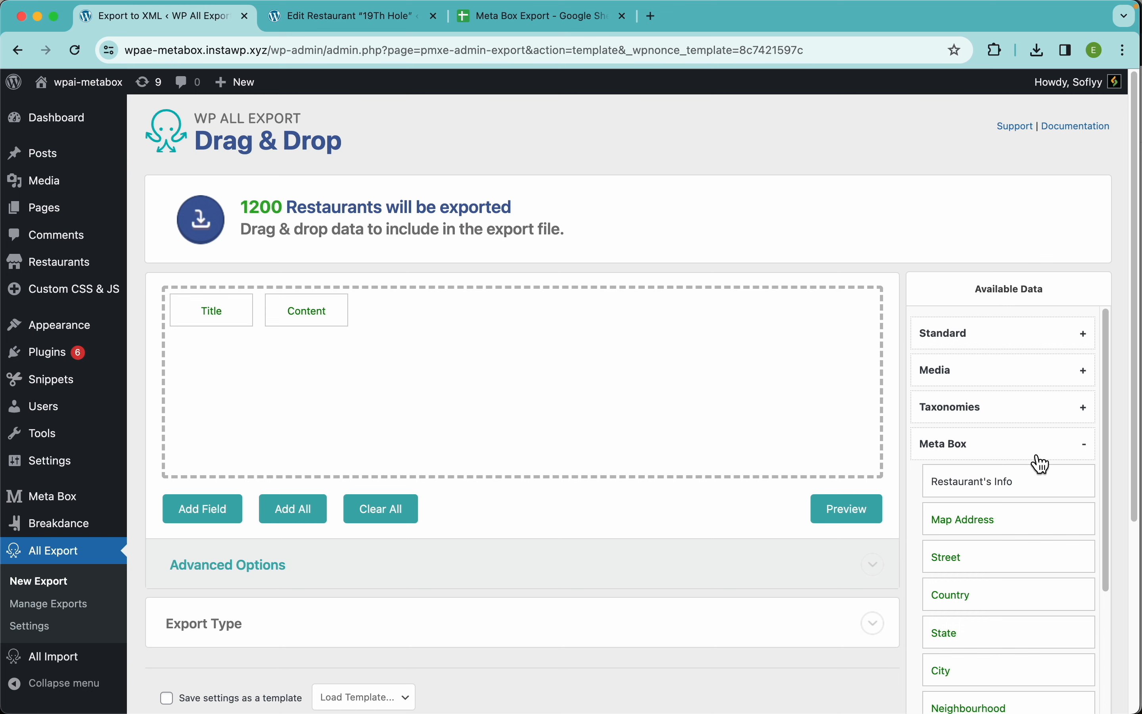
pyautogui.scroll(-5, 1038, 464)
pyautogui.scroll(1, 1032, 450)
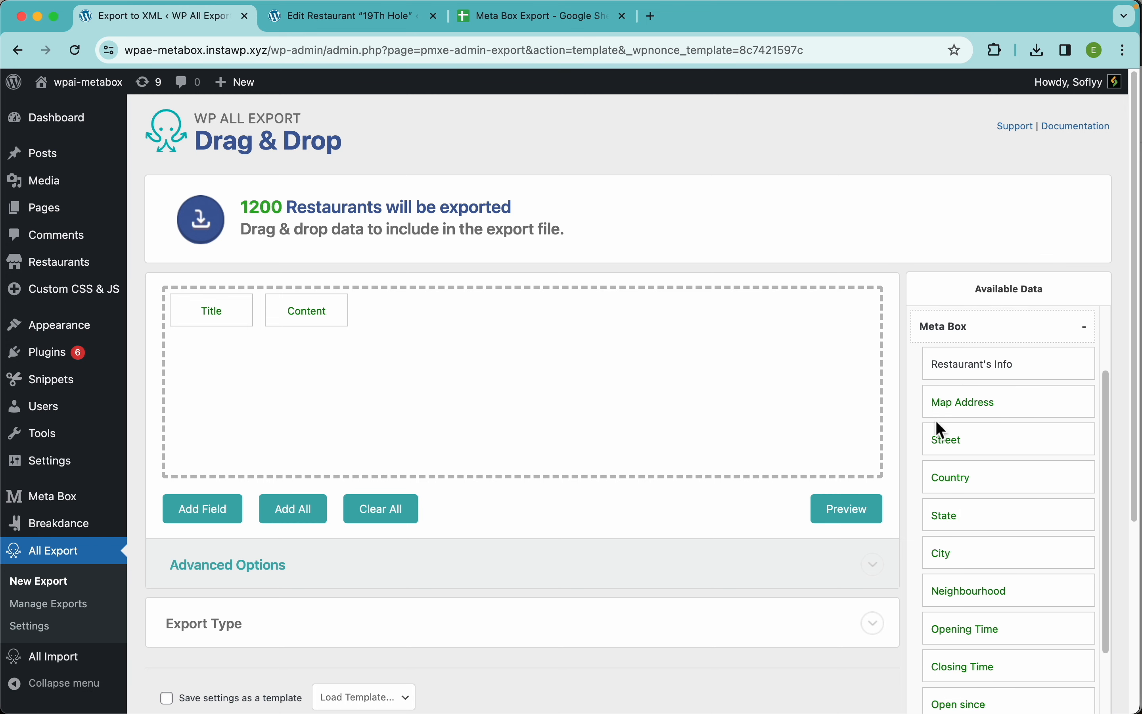
pyautogui.scroll(-3, 975, 472)
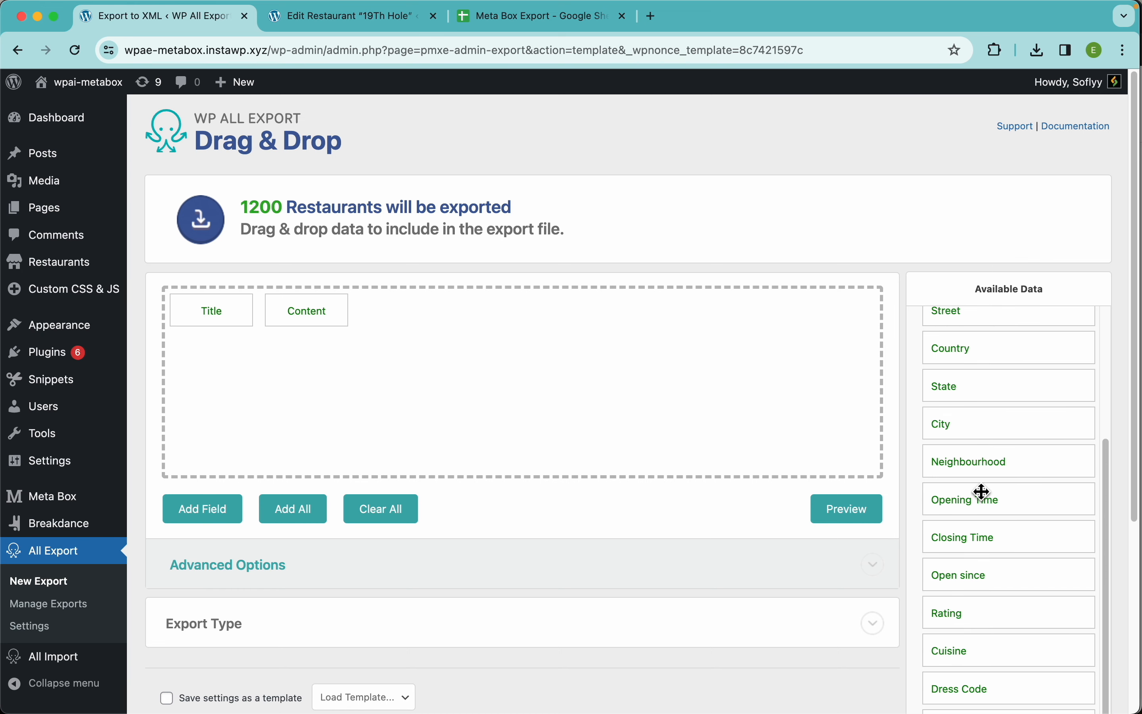
pyautogui.scroll(5, 979, 495)
pyautogui.scroll(-1, 981, 491)
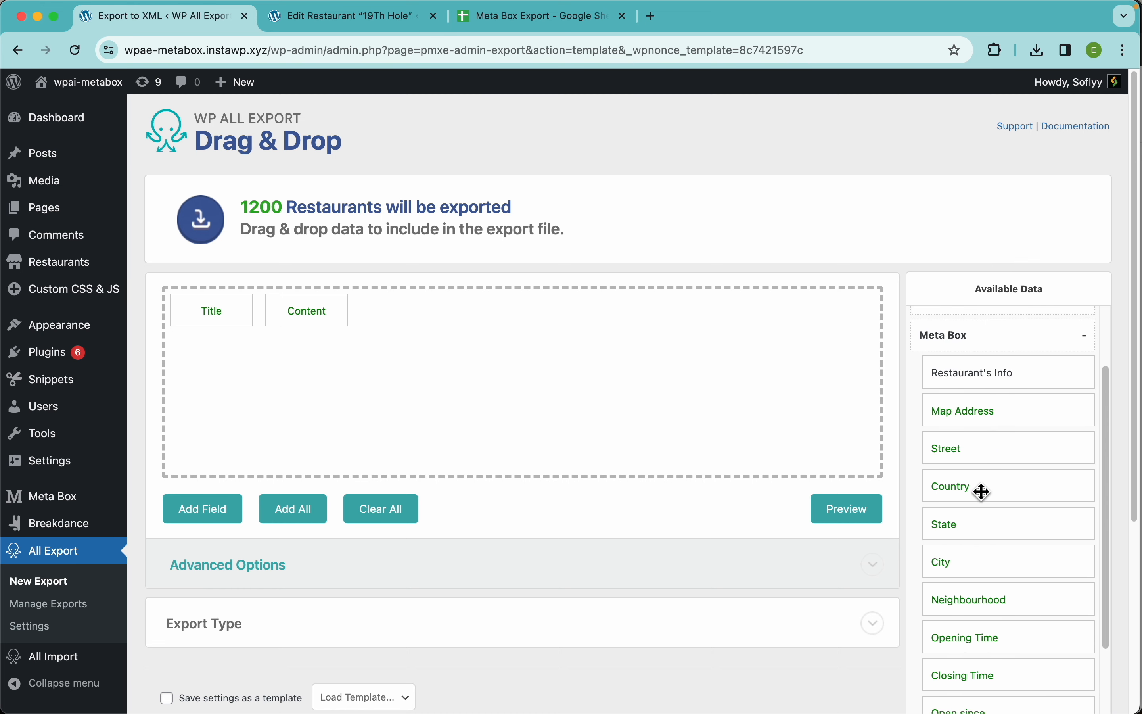
pyautogui.scroll(5, 990, 444)
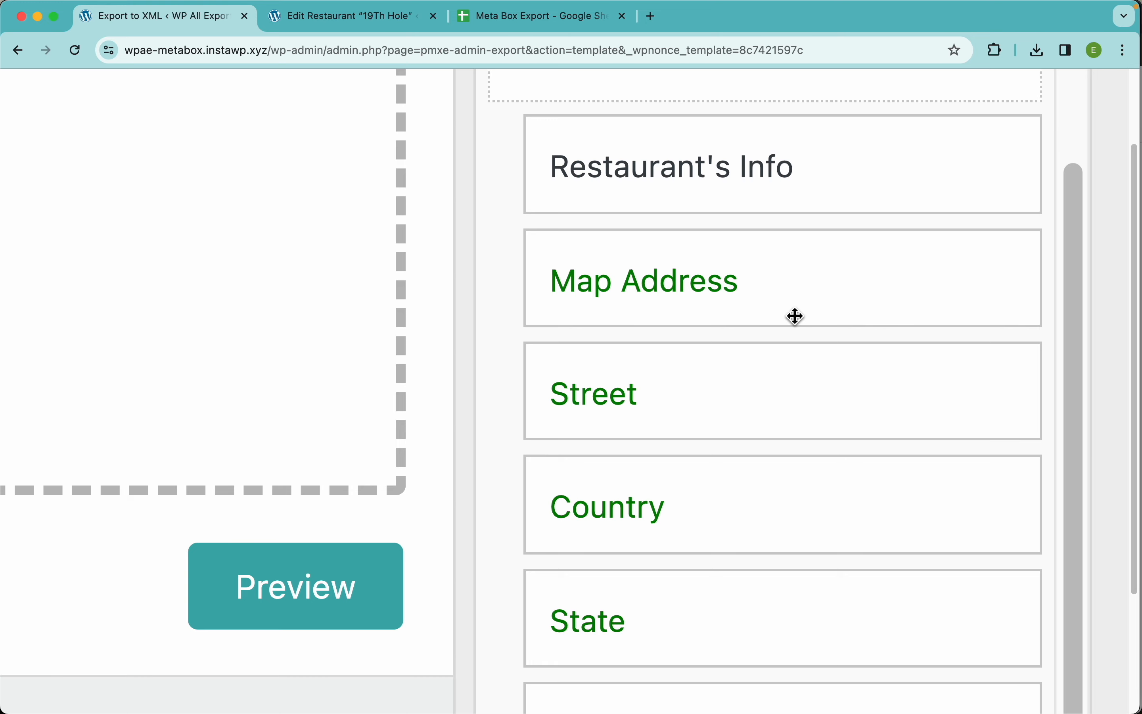
pyautogui.scroll(2, 795, 317)
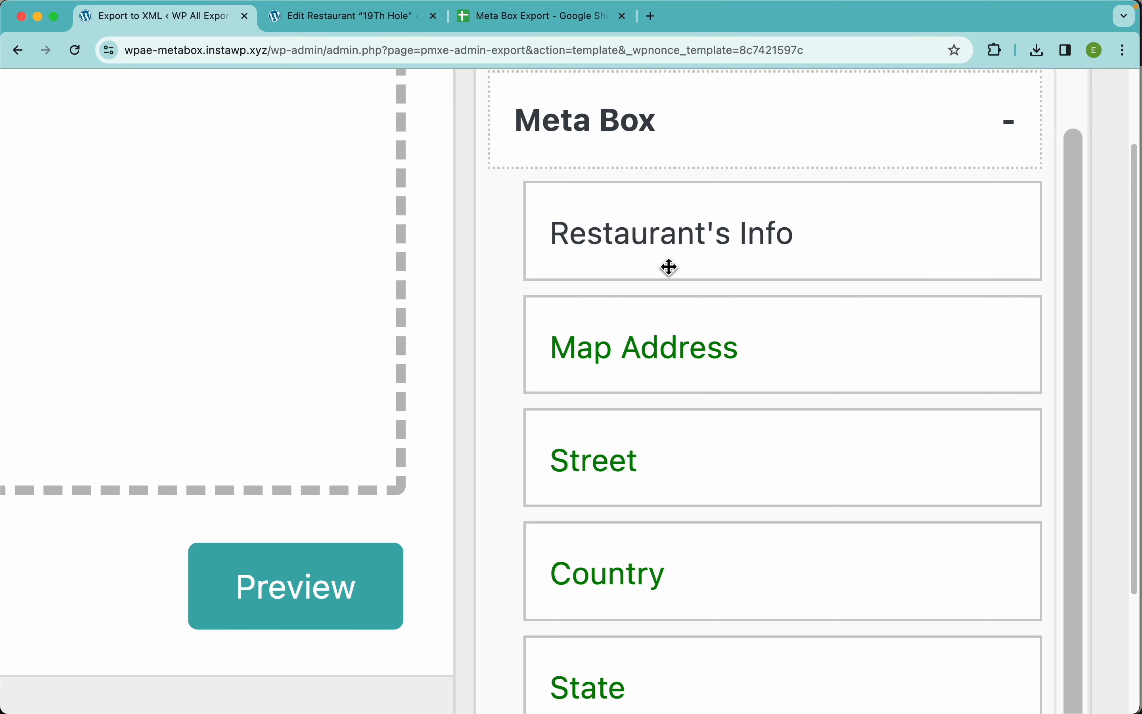
pyautogui.scroll(-1, 723, 417)
pyautogui.scroll(-2, 724, 417)
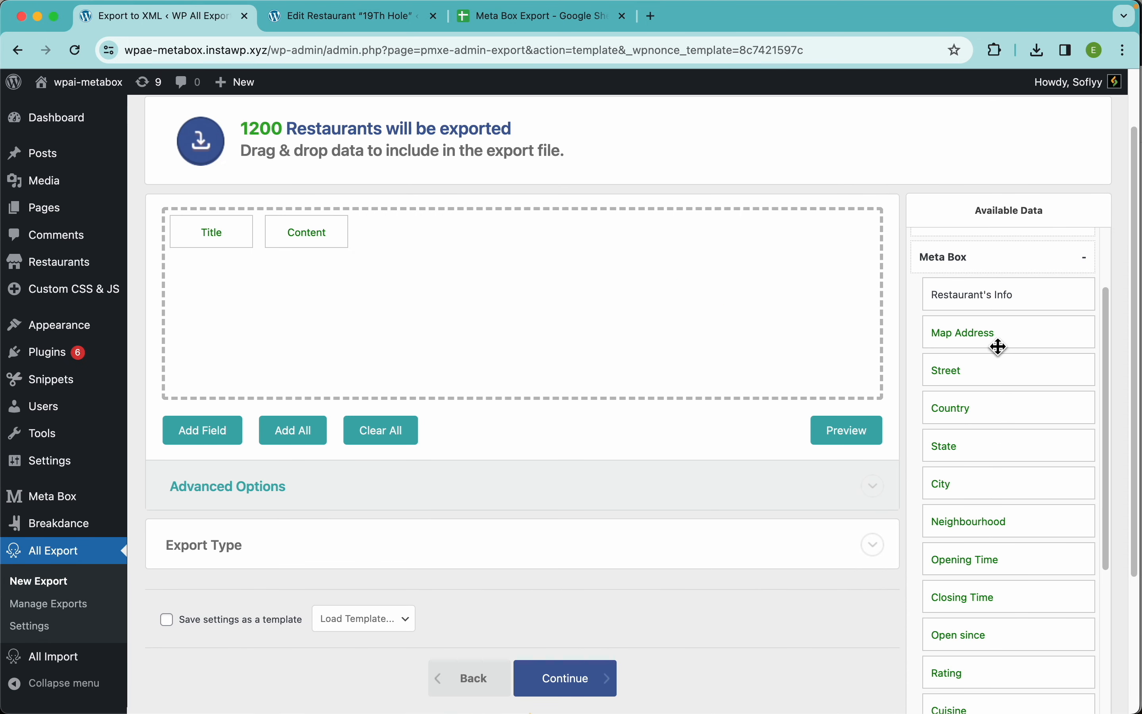
# Step: Try adding only the Map Address field to the export columns and preview the first 10 restaurants
pyautogui.moveTo(752, 327); pyautogui.dragTo(449, 328)
pyautogui.moveTo(899, 345); pyautogui.dragTo(557, 326)
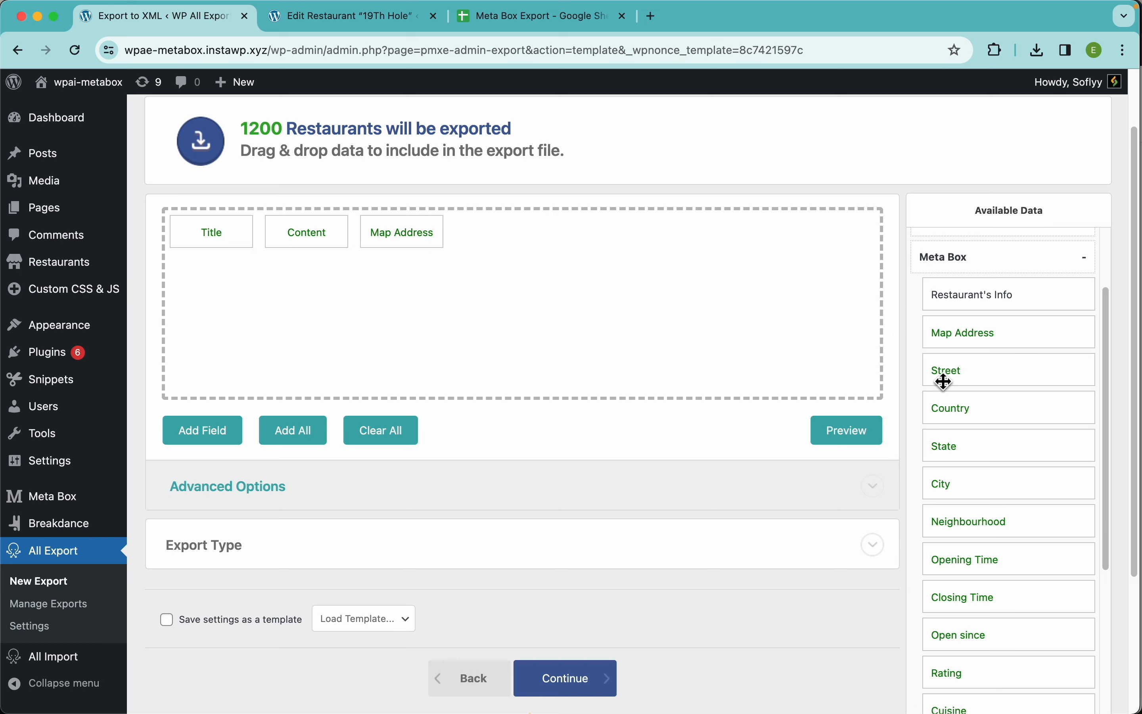
pyautogui.click(857, 438)
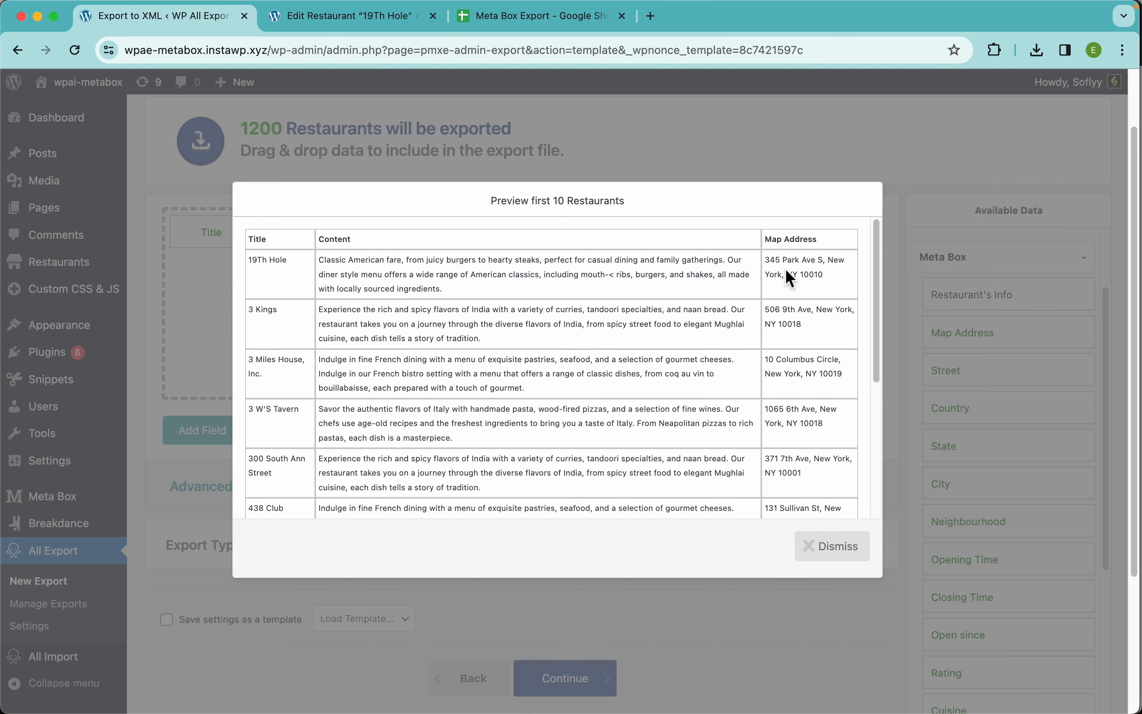
pyautogui.click(835, 547)
pyautogui.moveTo(409, 244); pyautogui.dragTo(517, 174)
# Step: Add the whole Restaurant's Info field group to the export columns and preview the first 10 restaurants across all columns
pyautogui.moveTo(999, 301); pyautogui.dragTo(704, 283)
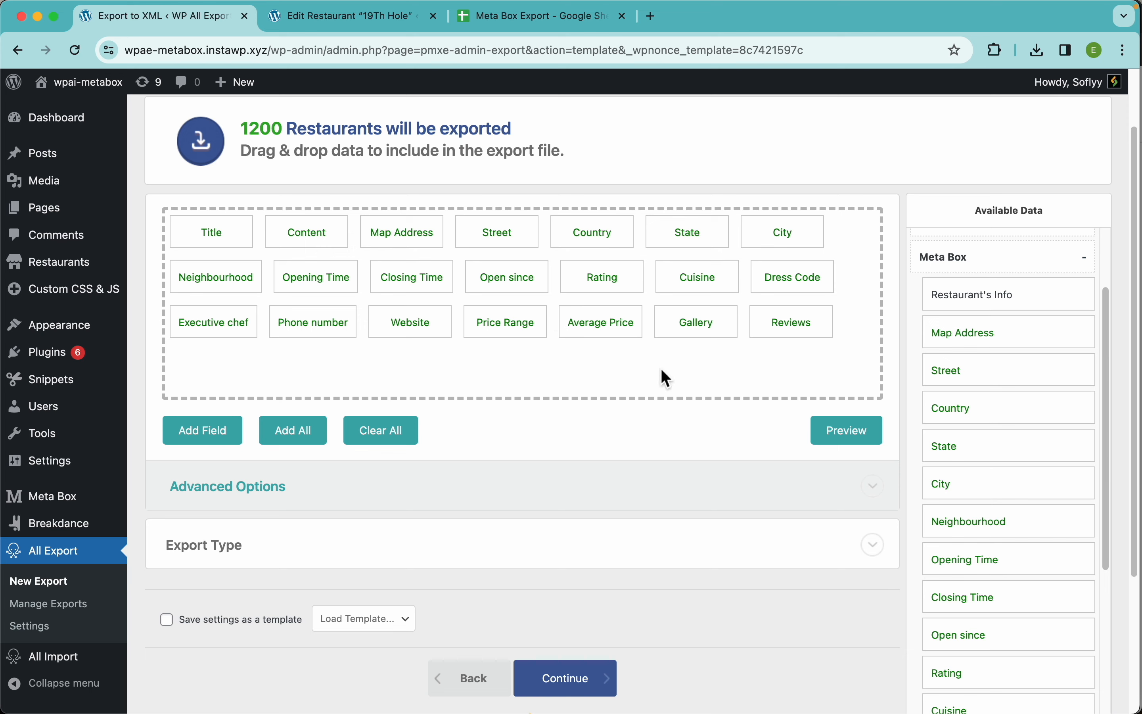
pyautogui.click(843, 434)
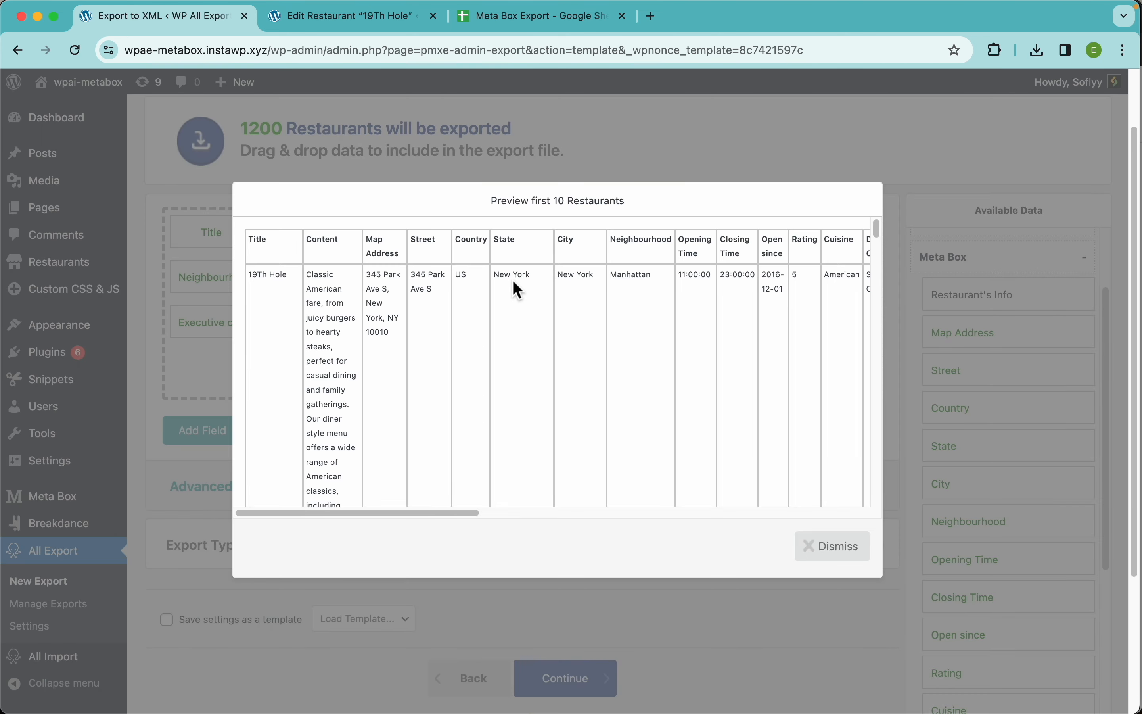
pyautogui.hscroll(15, 650, 313)
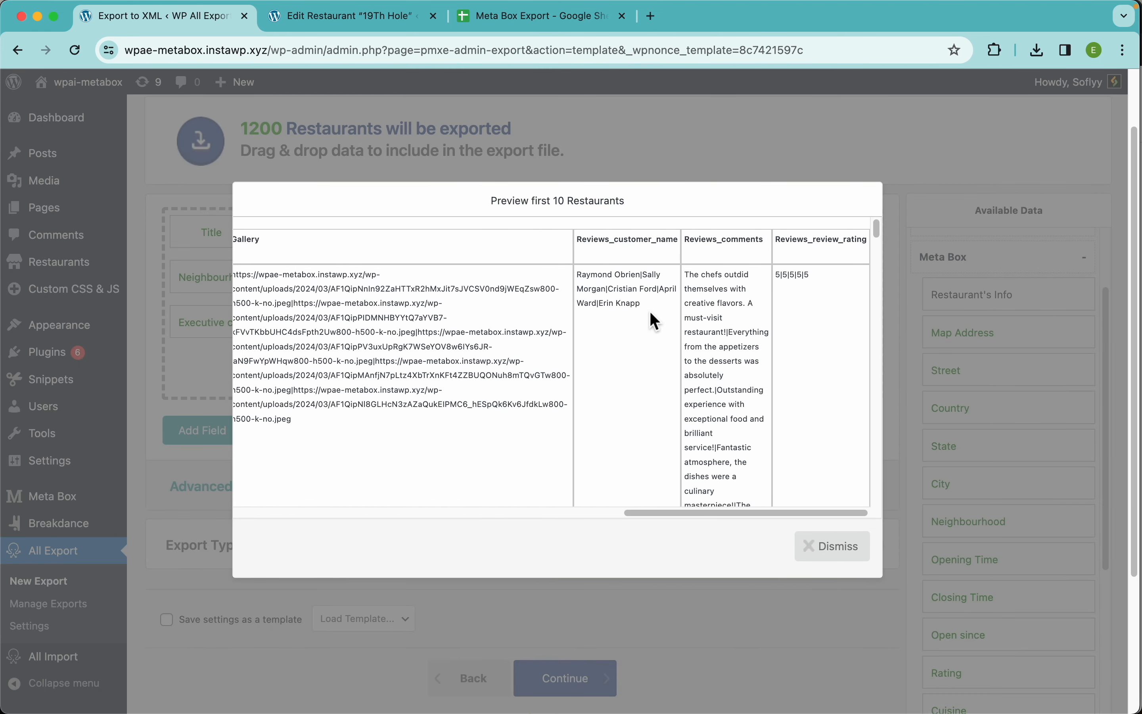
pyautogui.hscroll(-15, 635, 317)
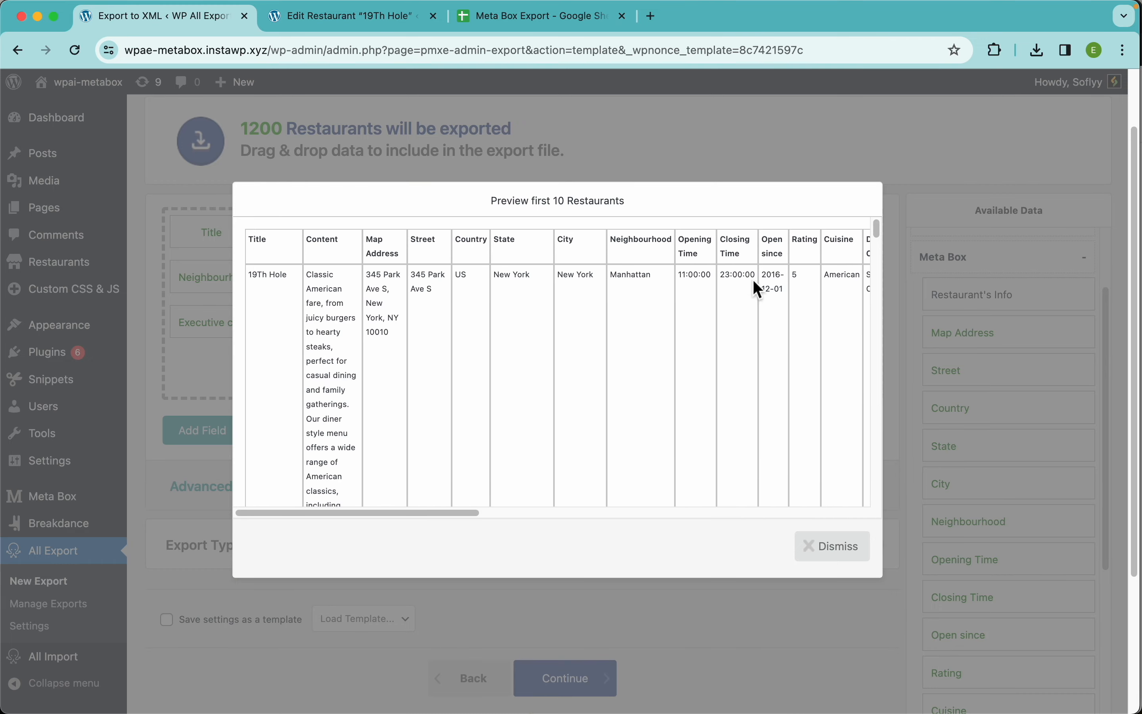
pyautogui.click(824, 547)
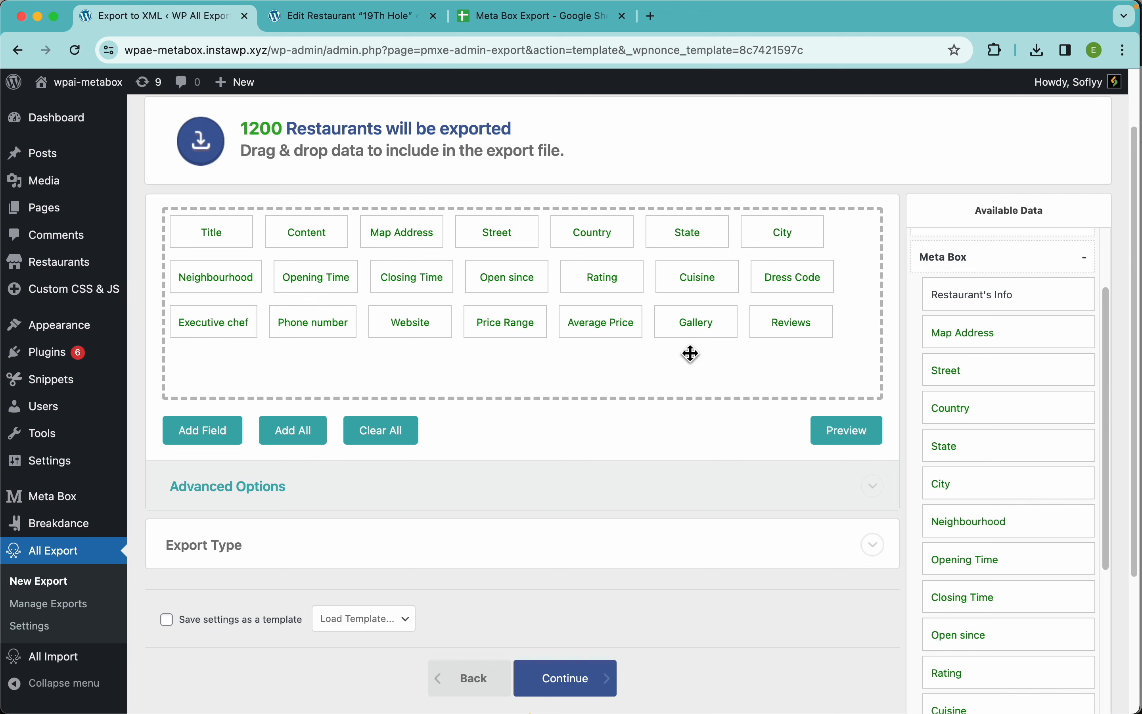
# Step: Check the Meta Box Export spreadsheet in Google Sheets, return to the export template, and continue to the export settings
pyautogui.click(536, 17)
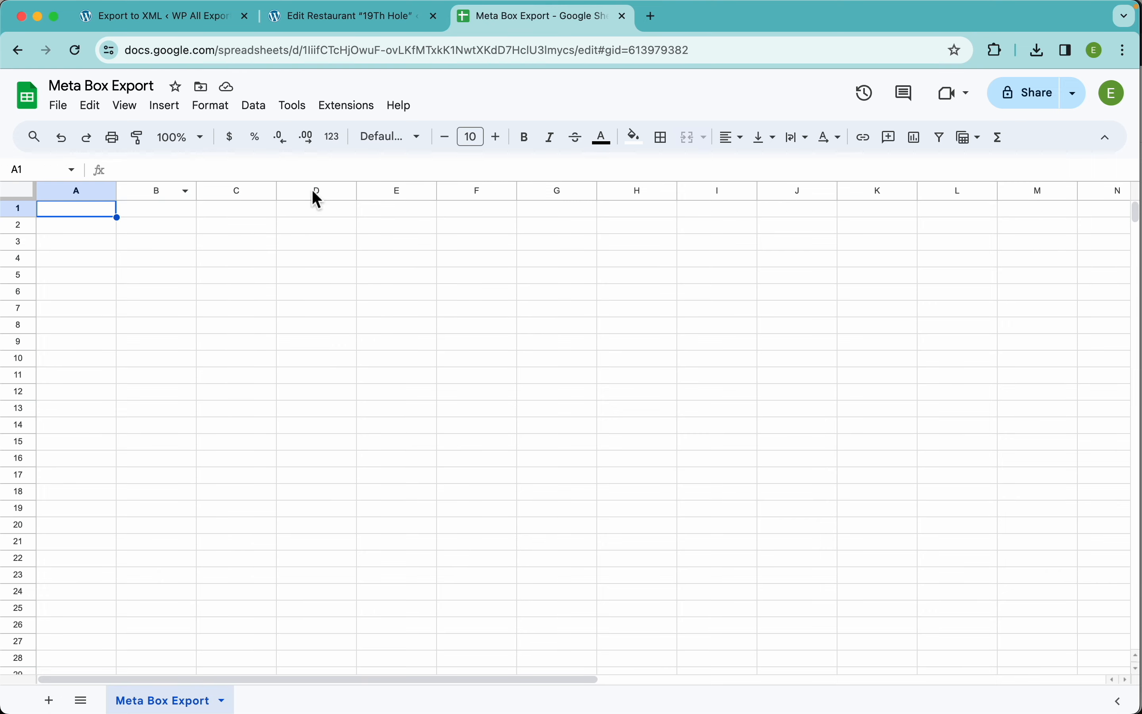
pyautogui.click(192, 38)
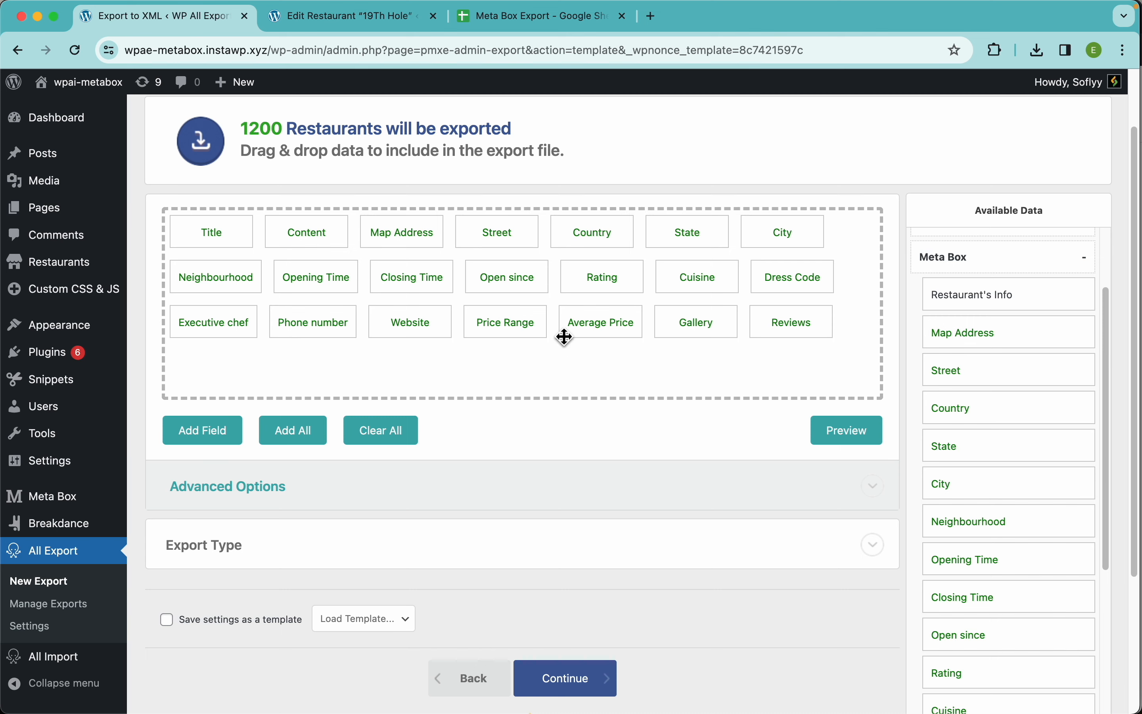
pyautogui.scroll(-3, 610, 426)
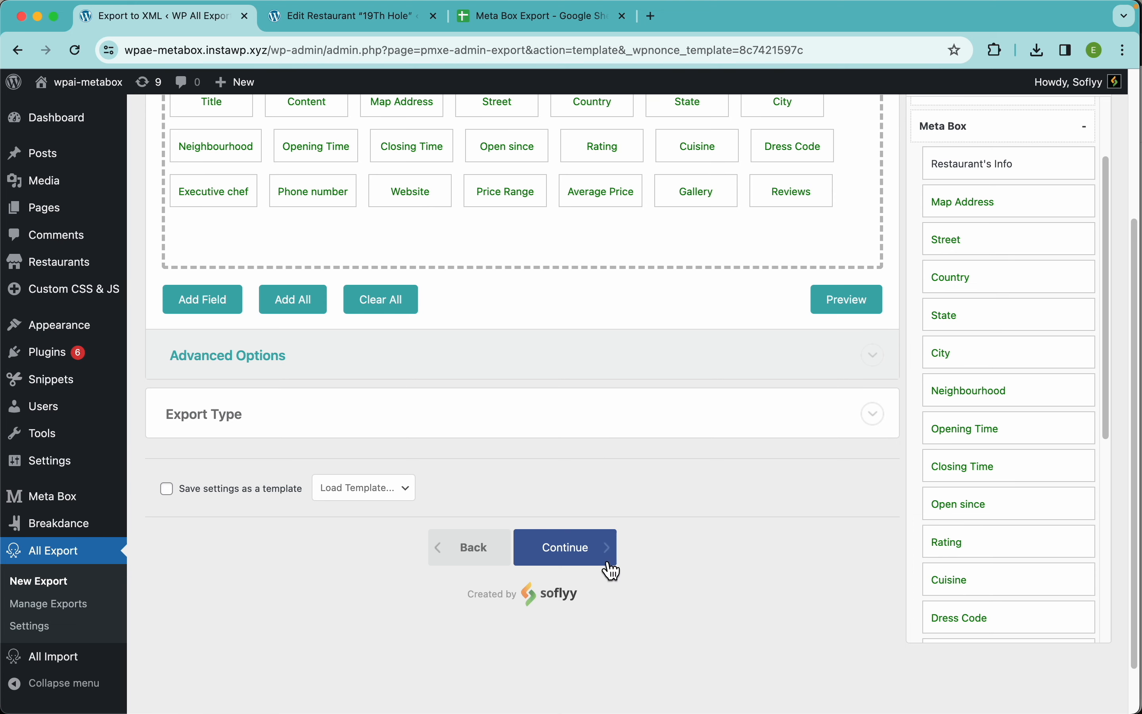
pyautogui.click(605, 566)
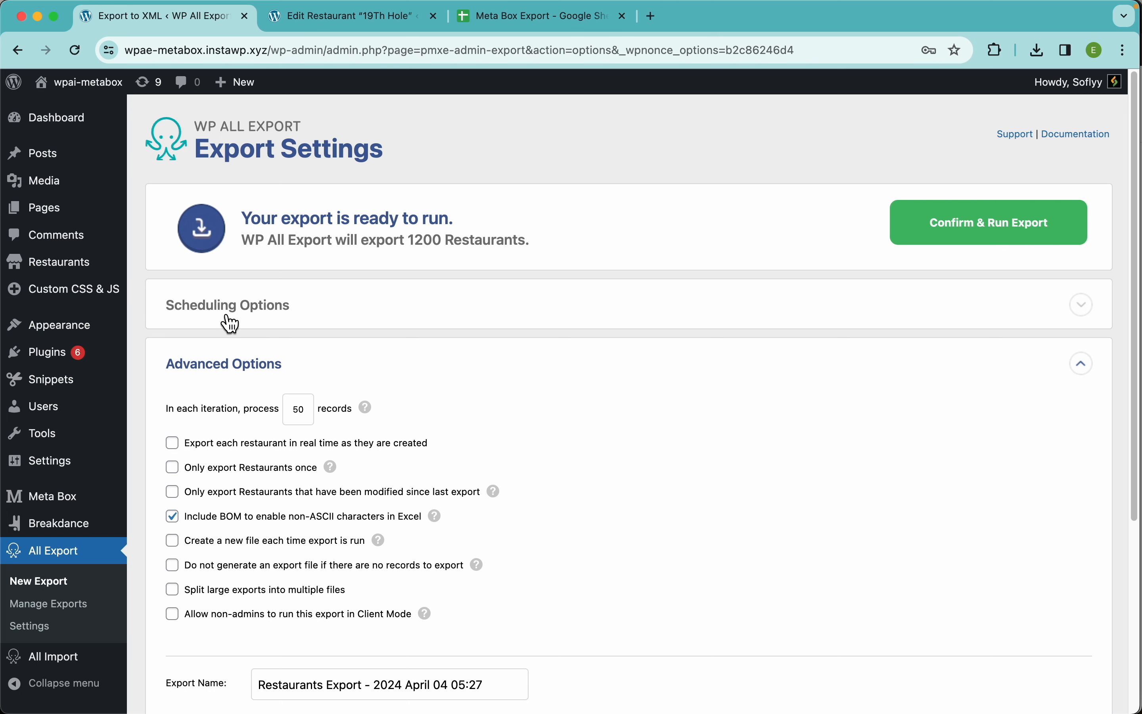
# Step: Expand the scheduling options and switch the export to Automatic Scheduling
pyautogui.click(276, 313)
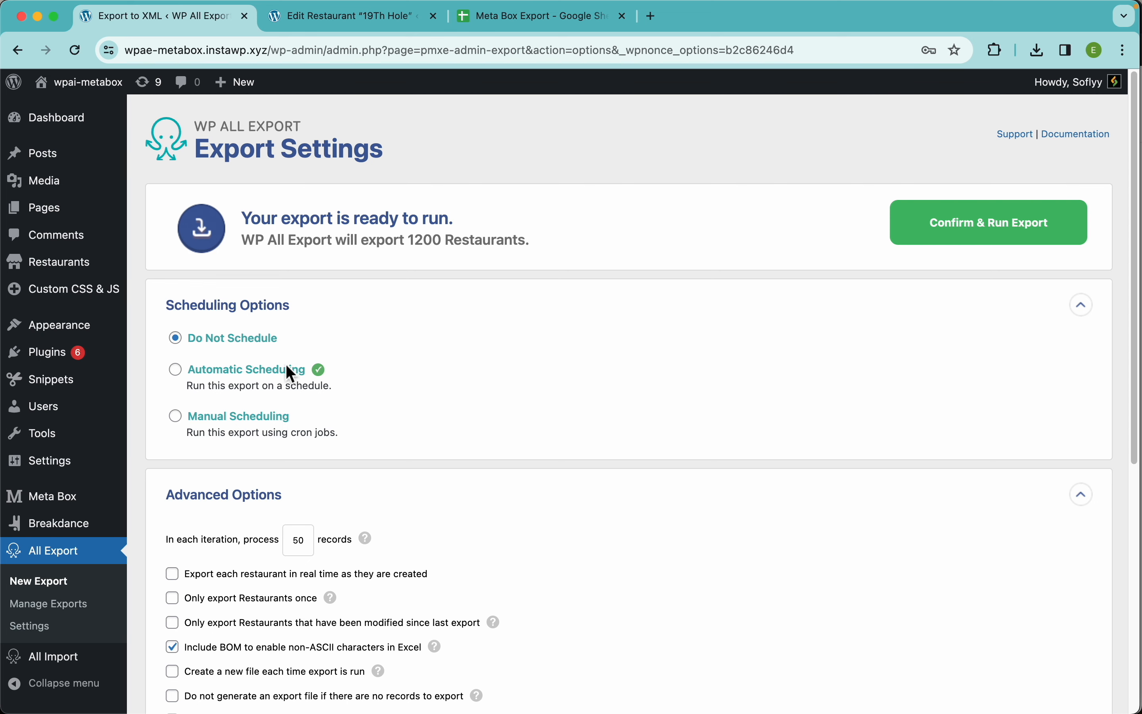
pyautogui.click(246, 371)
pyautogui.scroll(-2, 474, 416)
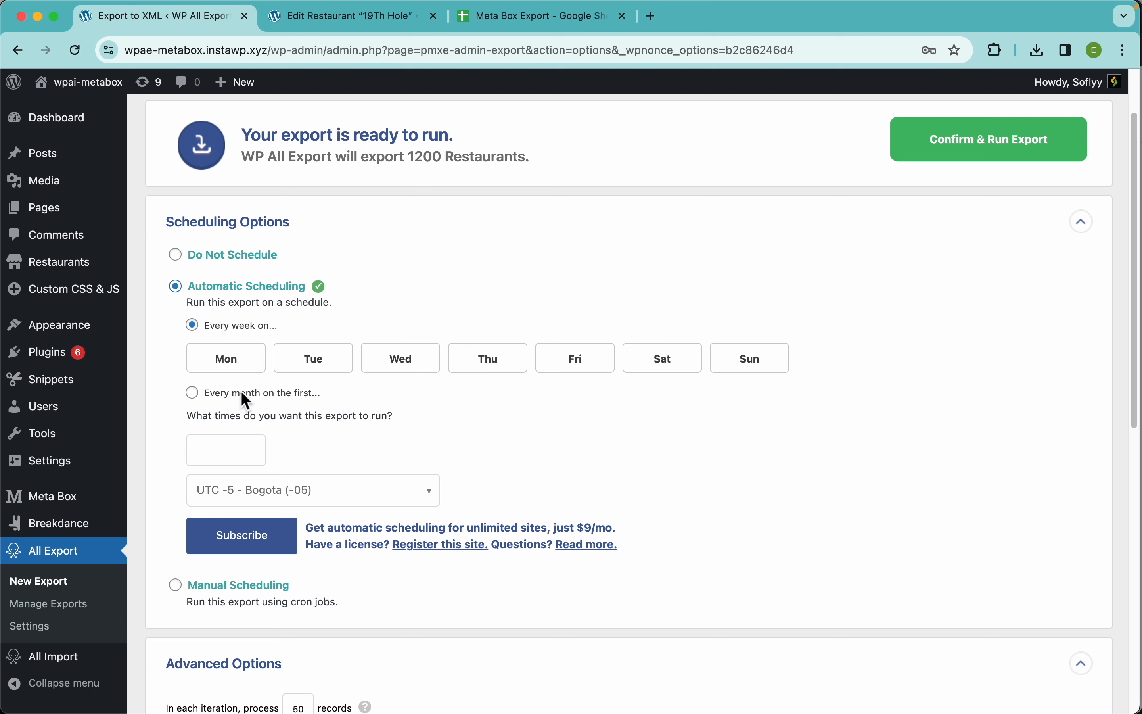
# Step: Set the weekly schedule to run the export on all seven days, Monday through Sunday
pyautogui.click(233, 366)
pyautogui.click(332, 363)
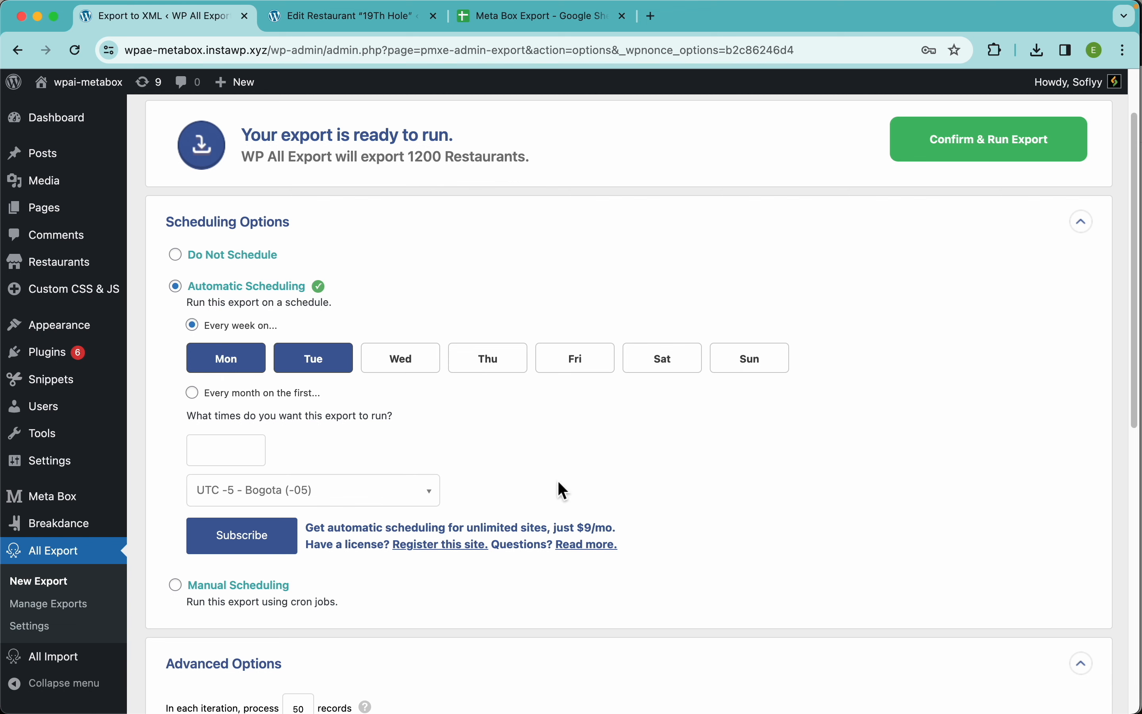
pyautogui.click(425, 368)
pyautogui.click(511, 371)
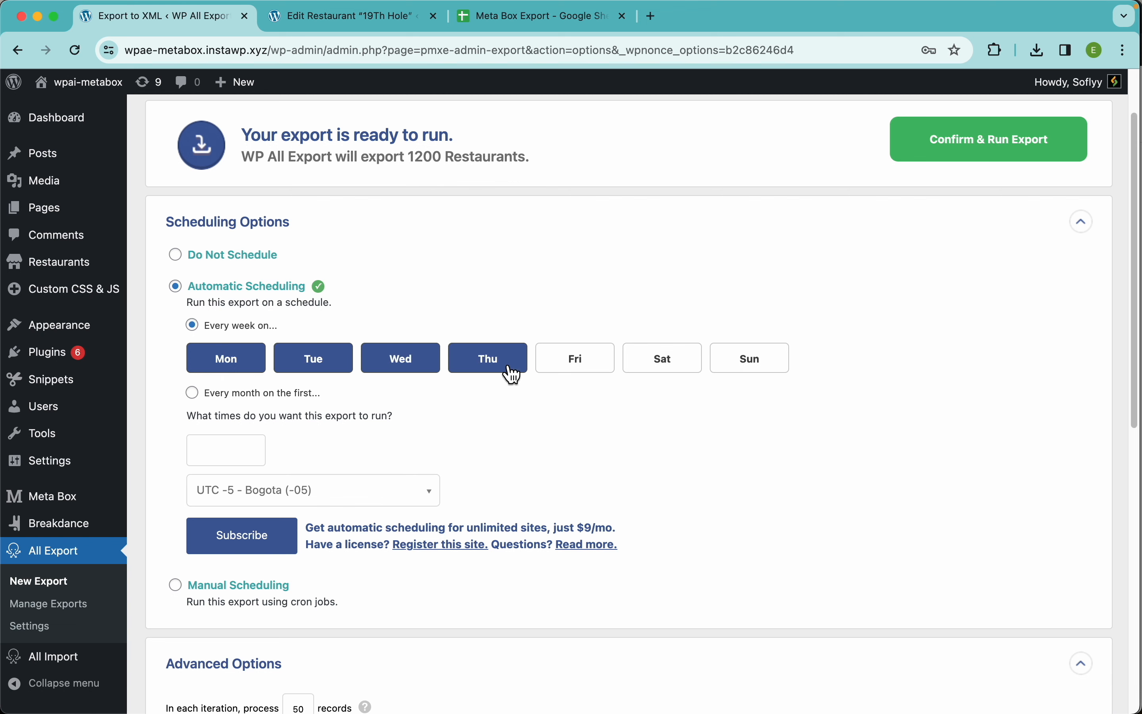
pyautogui.click(593, 367)
pyautogui.click(667, 368)
pyautogui.click(749, 369)
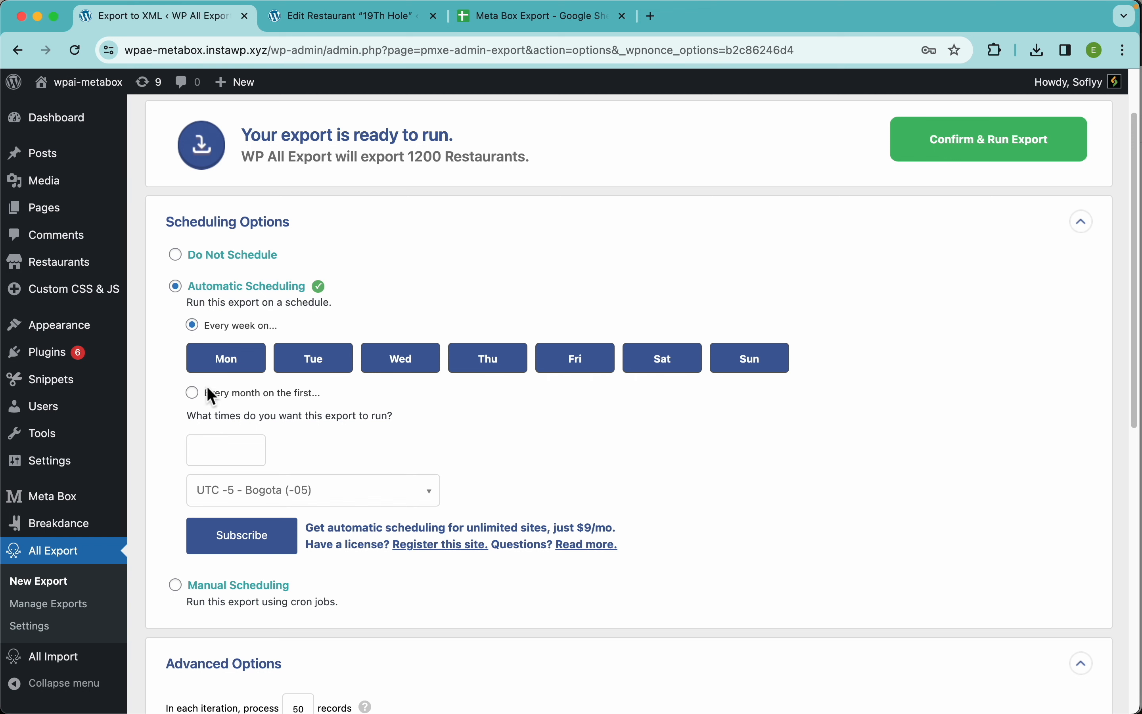
# Step: Set the first run time of the scheduled export to 12:00am
pyautogui.click(226, 451)
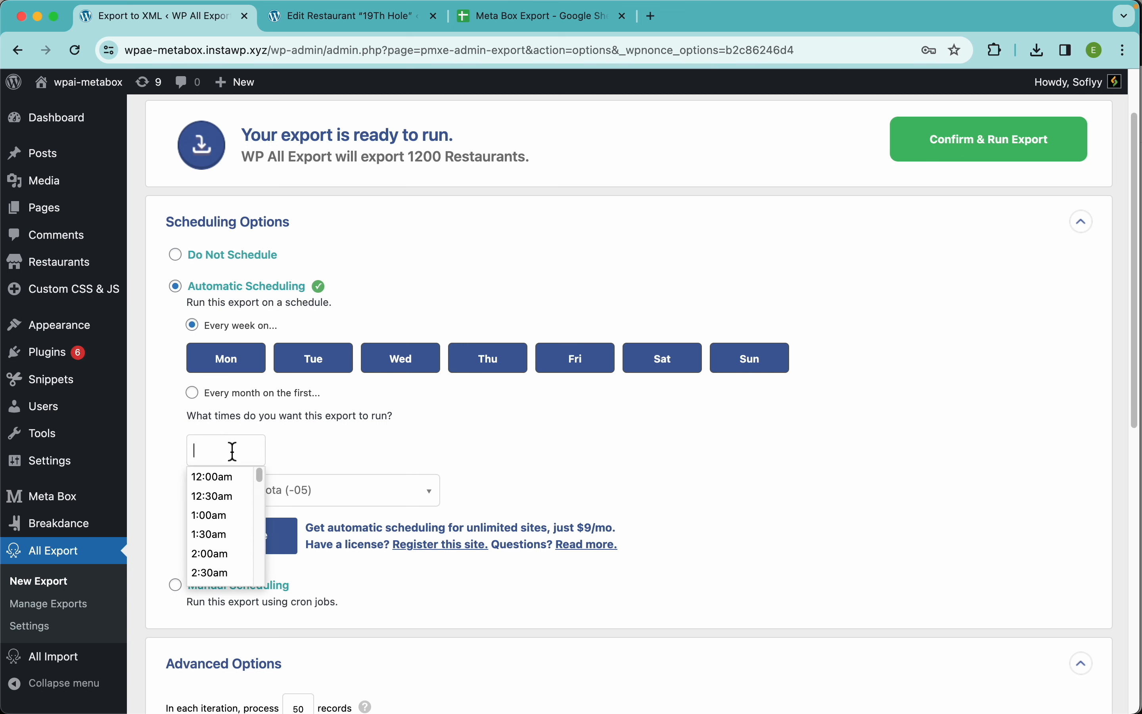
pyautogui.scroll(-10, 226, 531)
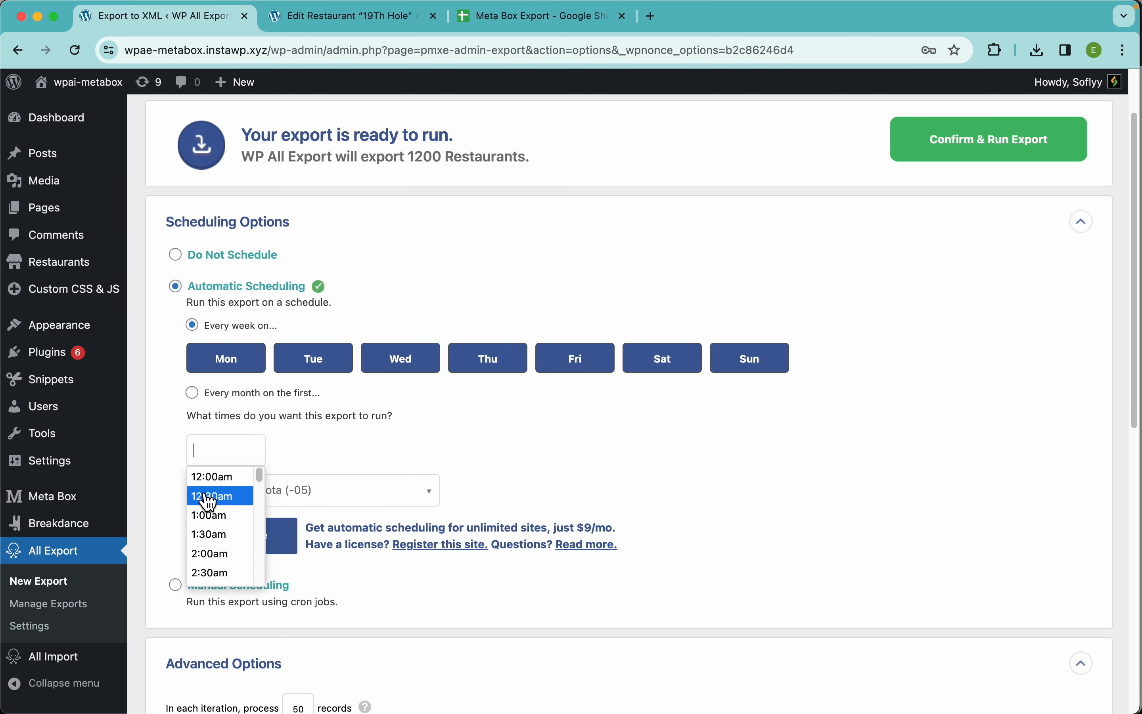
pyautogui.click(234, 484)
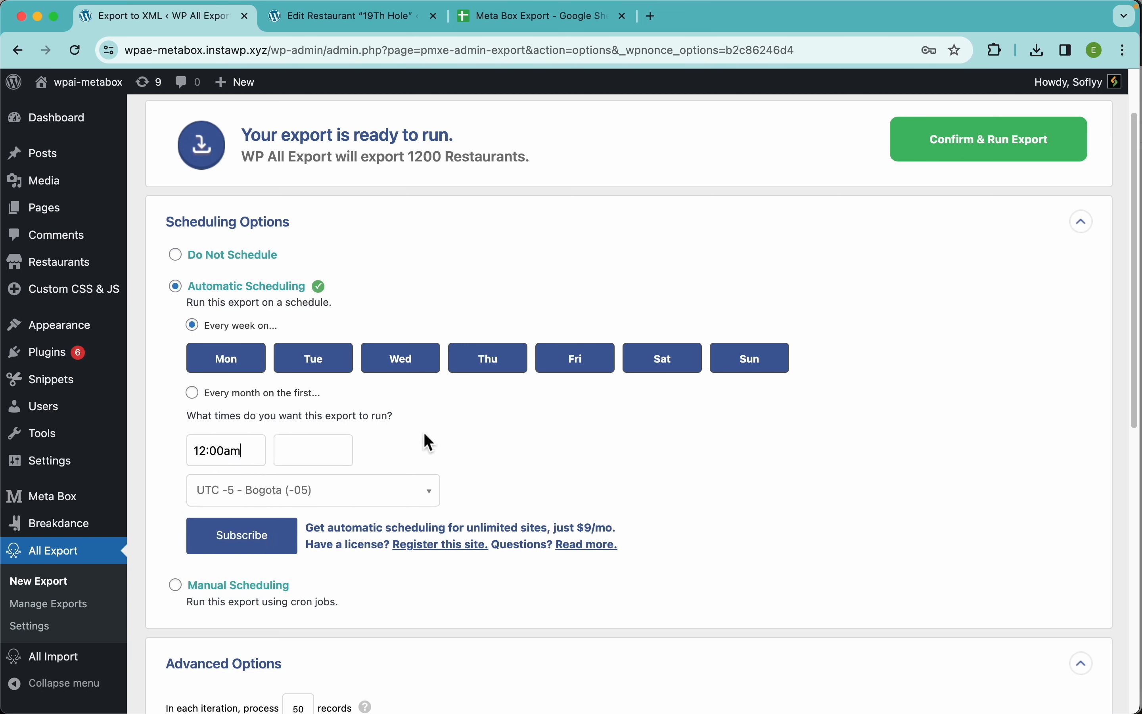
# Step: Add 9:00pm and 6:00am as the second and third run times of the scheduled export
pyautogui.click(339, 453)
pyautogui.scroll(-3, 339, 556)
pyautogui.scroll(-10, 338, 556)
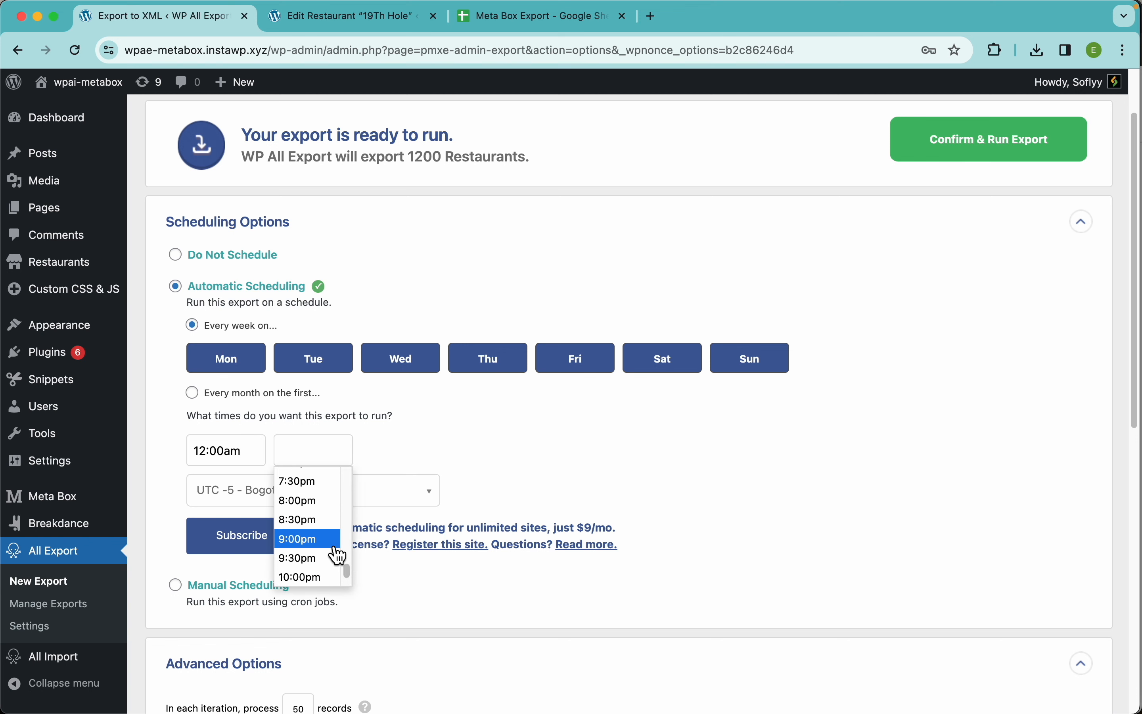
pyautogui.click(334, 543)
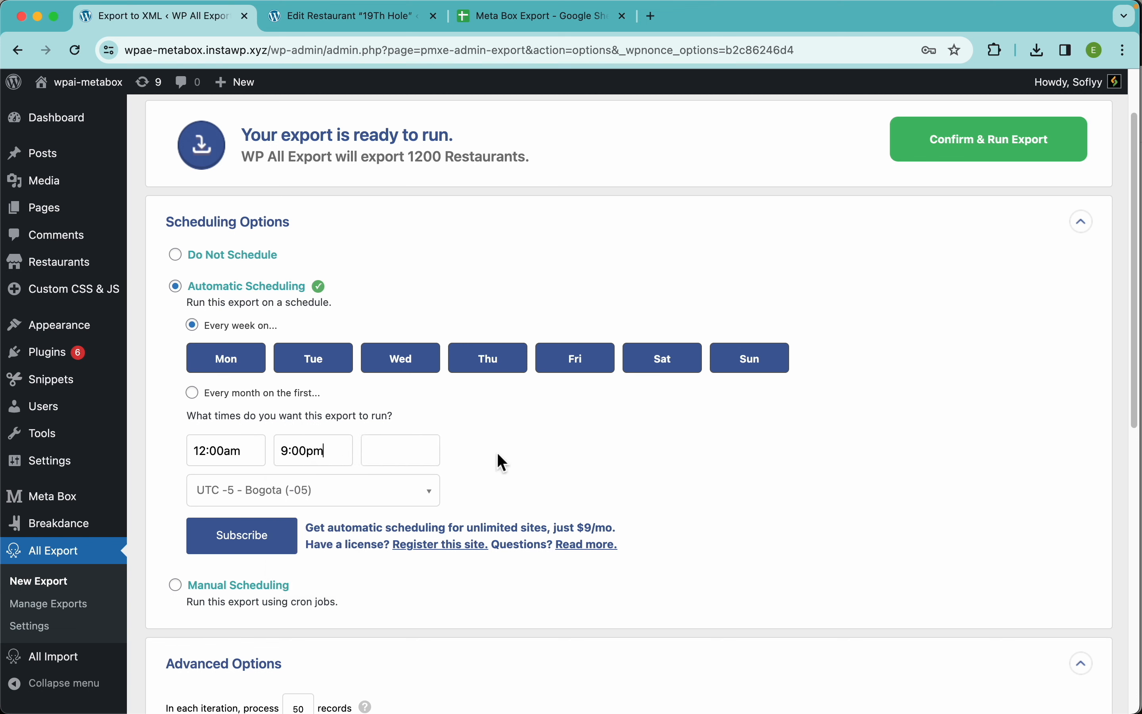
pyautogui.click(432, 452)
pyautogui.scroll(-5, 415, 543)
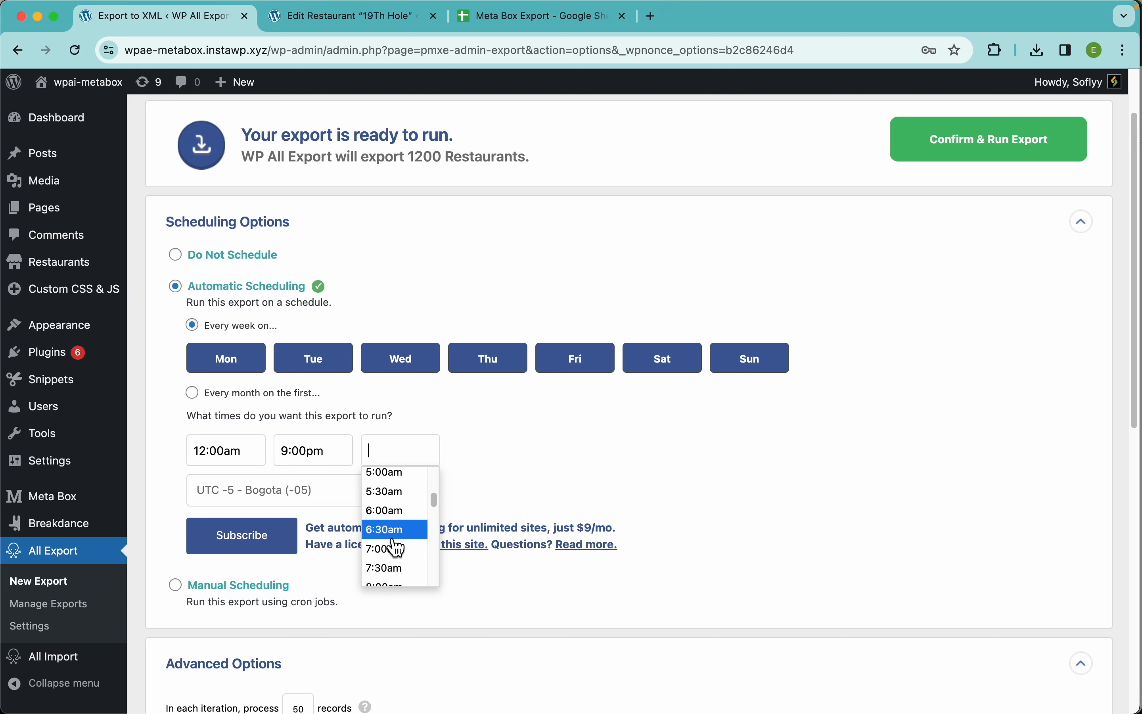
pyautogui.click(386, 510)
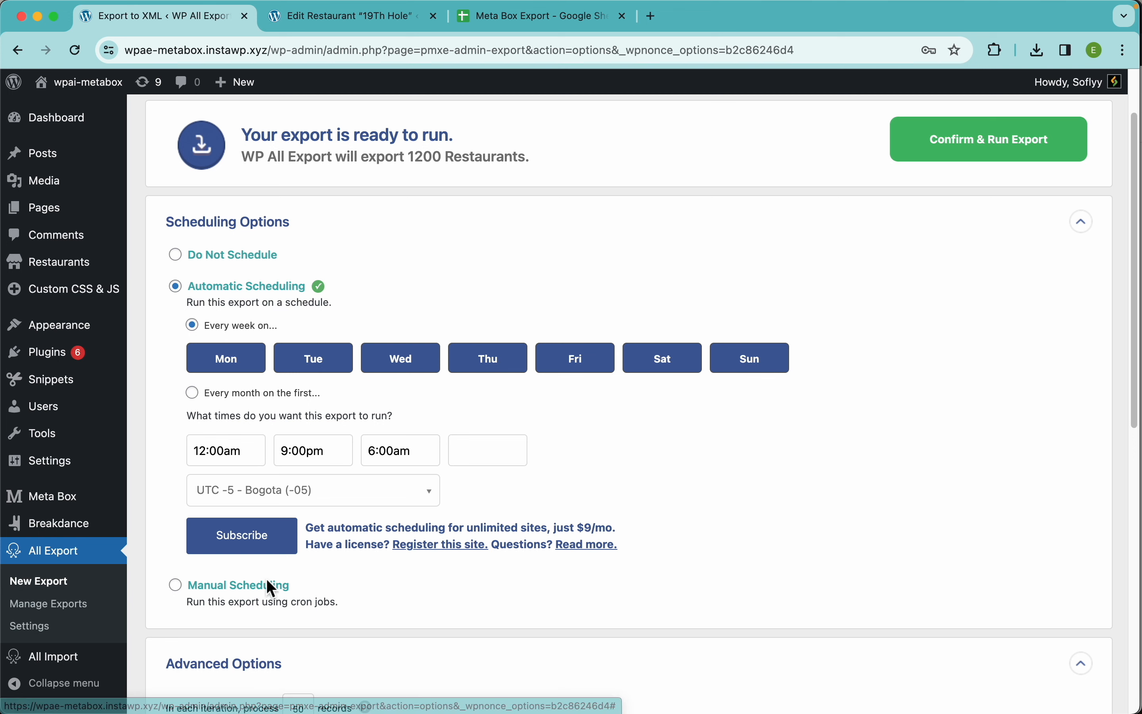
# Step: Look at the manual scheduling URLs, then set the export to Do Not Schedule and collapse the scheduling options
pyautogui.click(255, 588)
pyautogui.scroll(-2, 358, 415)
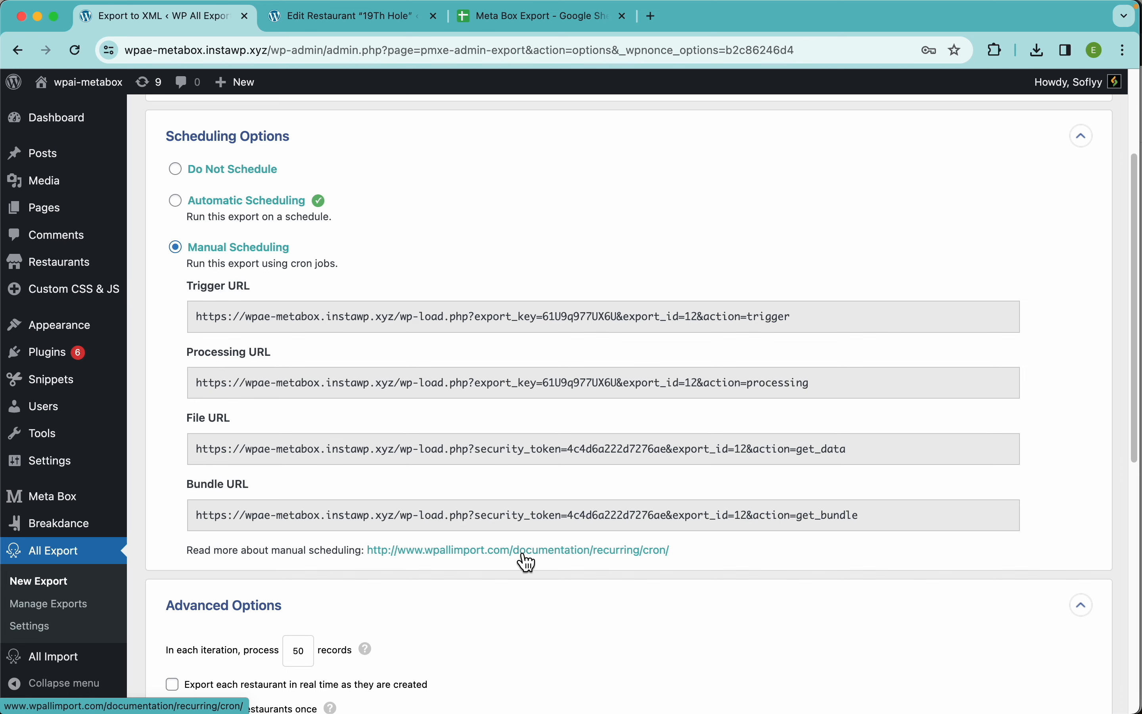
pyautogui.click(234, 168)
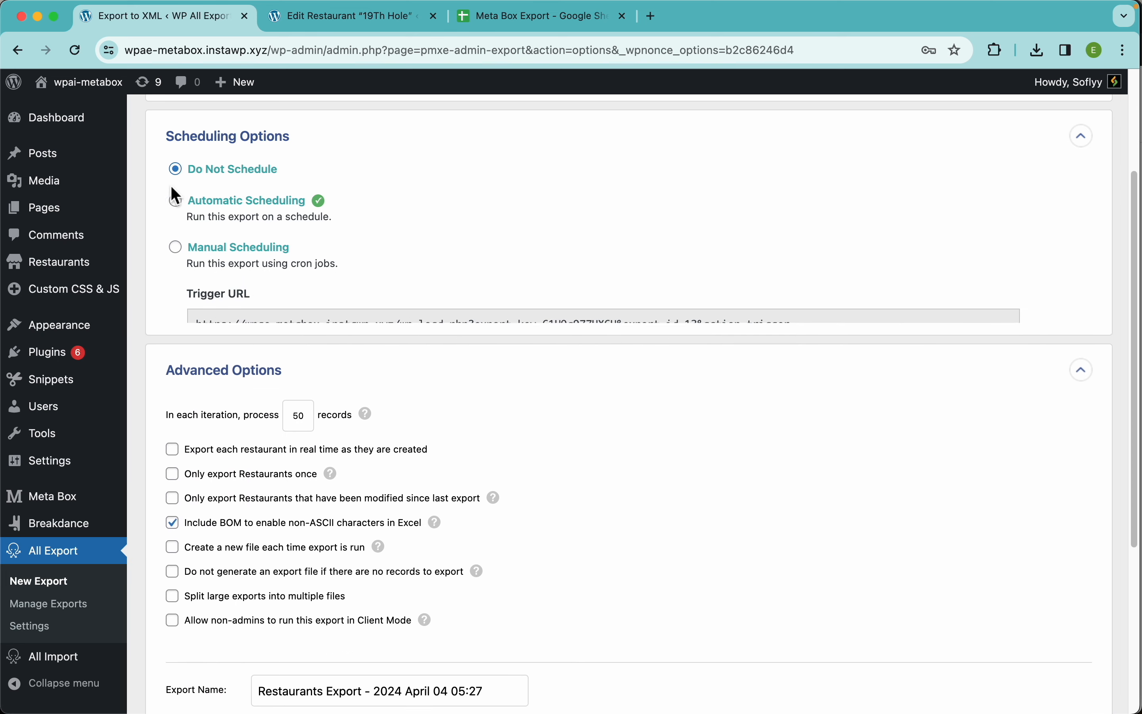
pyautogui.click(281, 141)
# Step: Review the advanced export options, including the help for the BOM setting, and run the Restaurants export
pyautogui.scroll(-2, 492, 236)
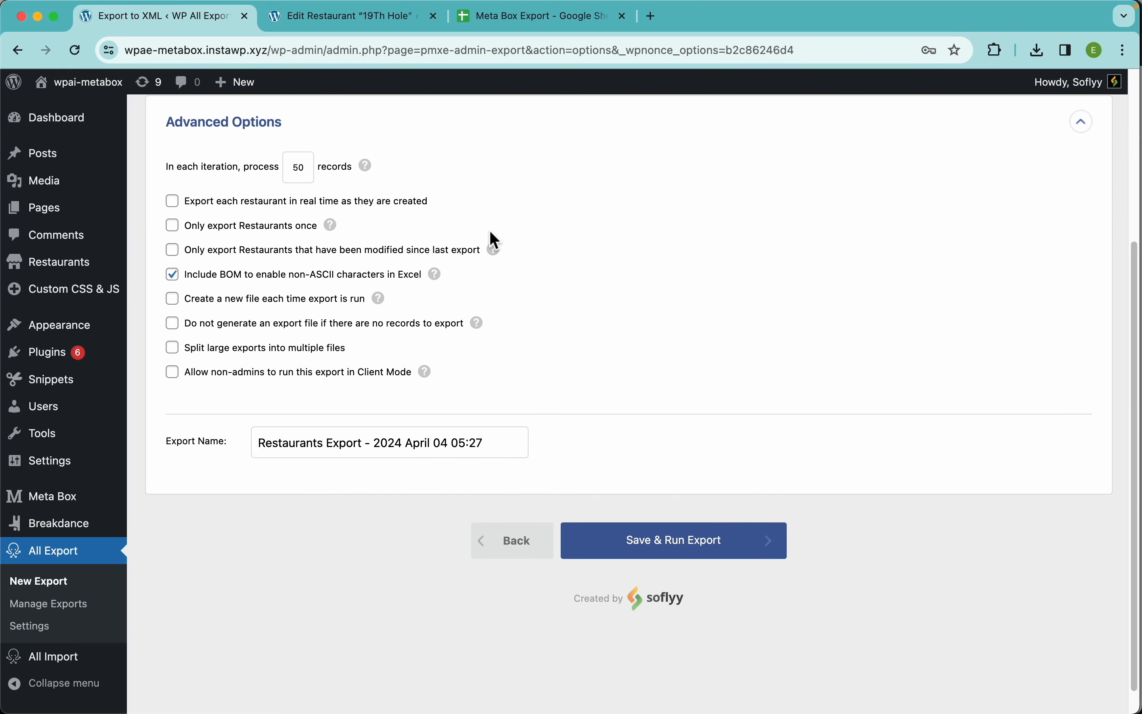
pyautogui.scroll(3, 568, 283)
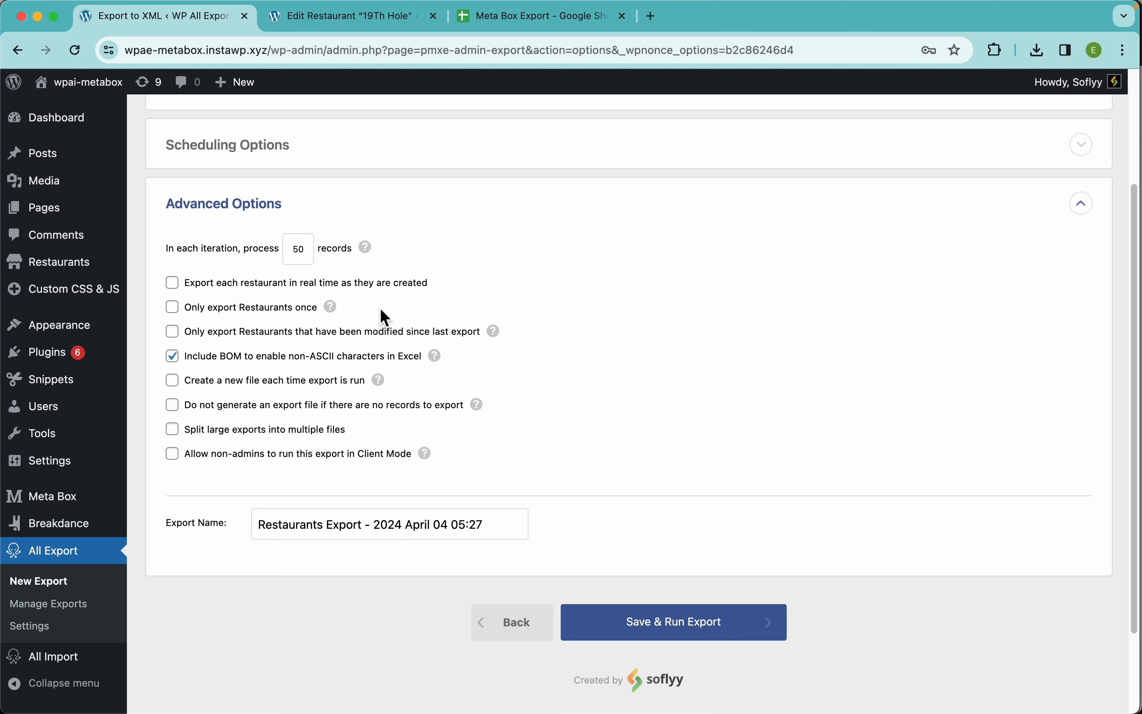
pyautogui.moveTo(340, 316)
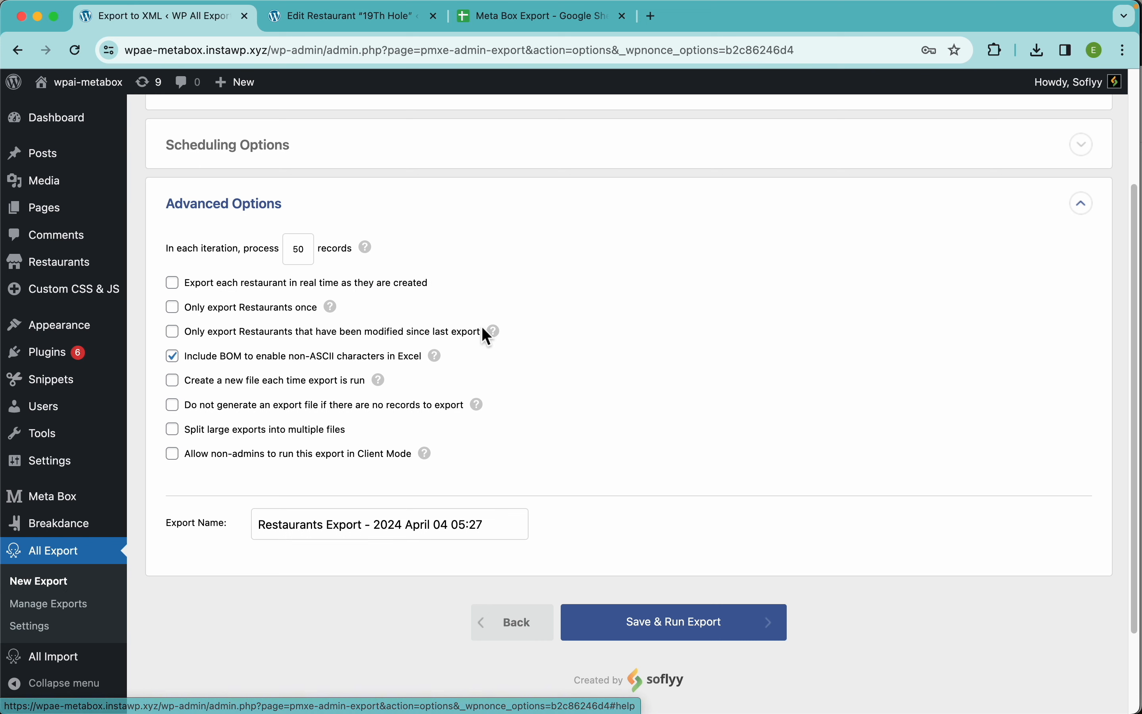
pyautogui.moveTo(445, 368)
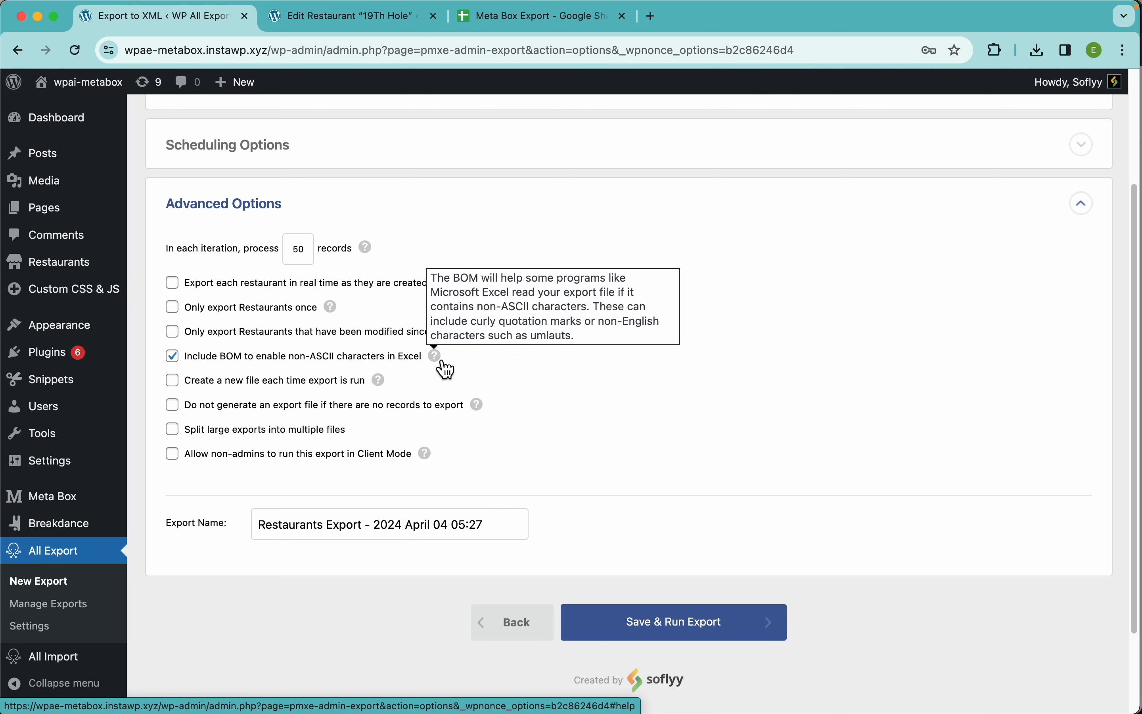
pyautogui.scroll(4, 786, 384)
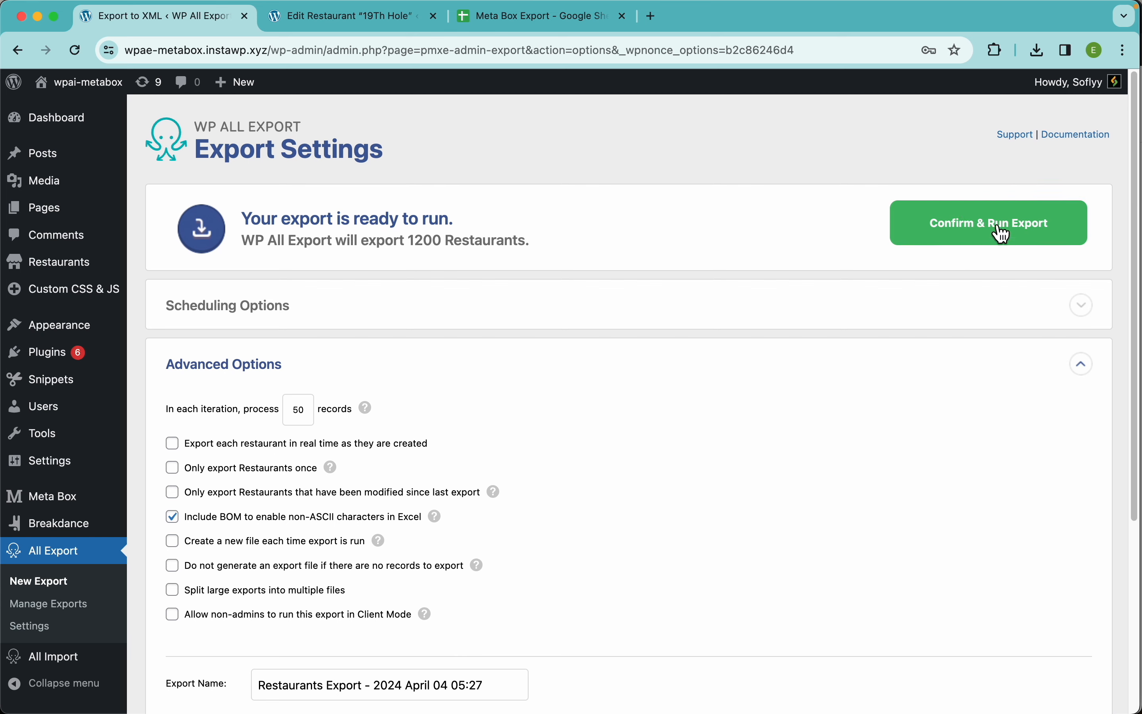
pyautogui.click(988, 242)
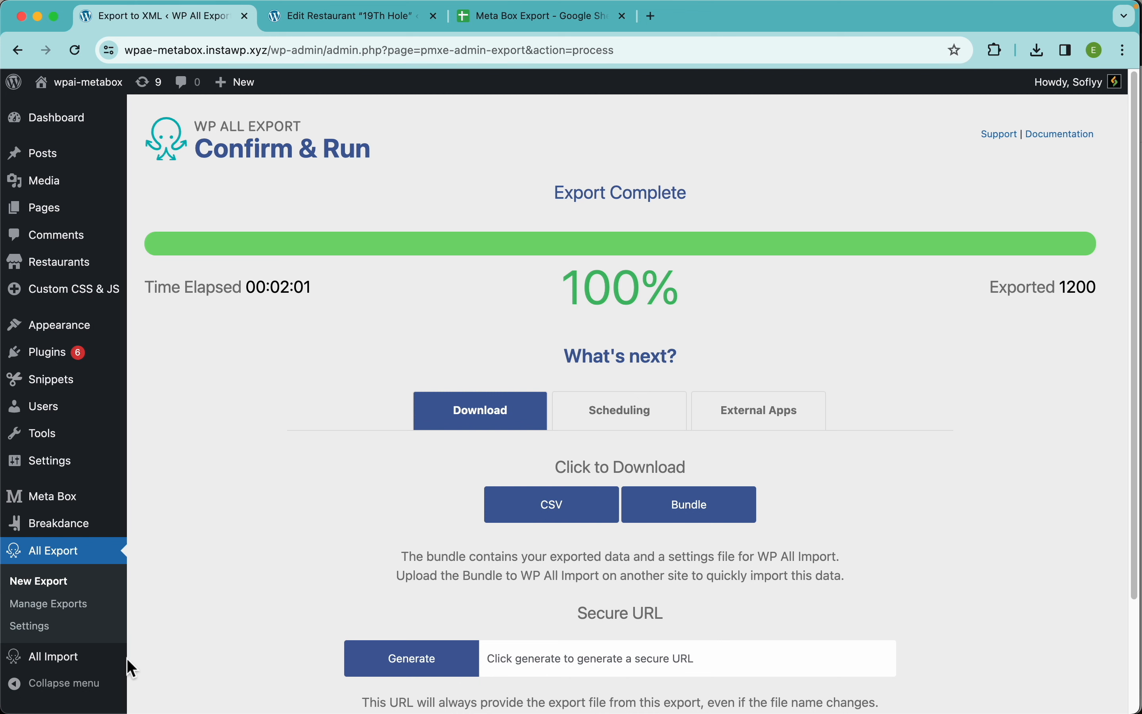
# Step: Look at the completed export's scheduling and external app options, and open the WP All Export Zapier integration page
pyautogui.moveTo(118, 667)
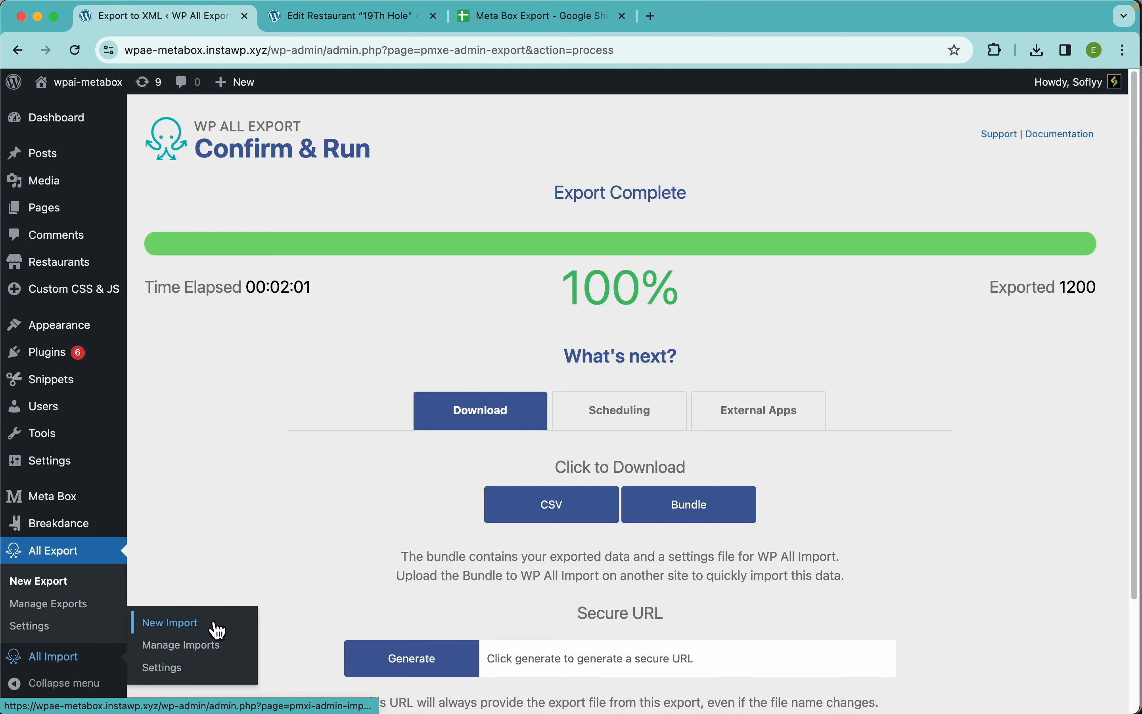
pyautogui.click(638, 413)
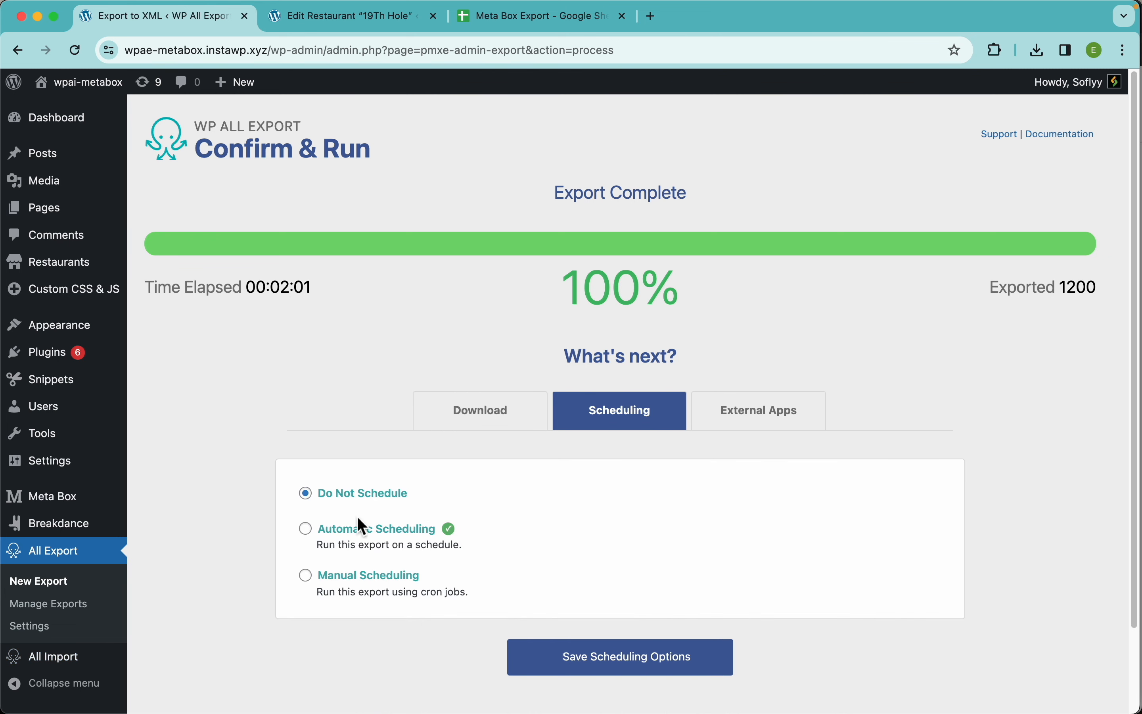
pyautogui.click(756, 412)
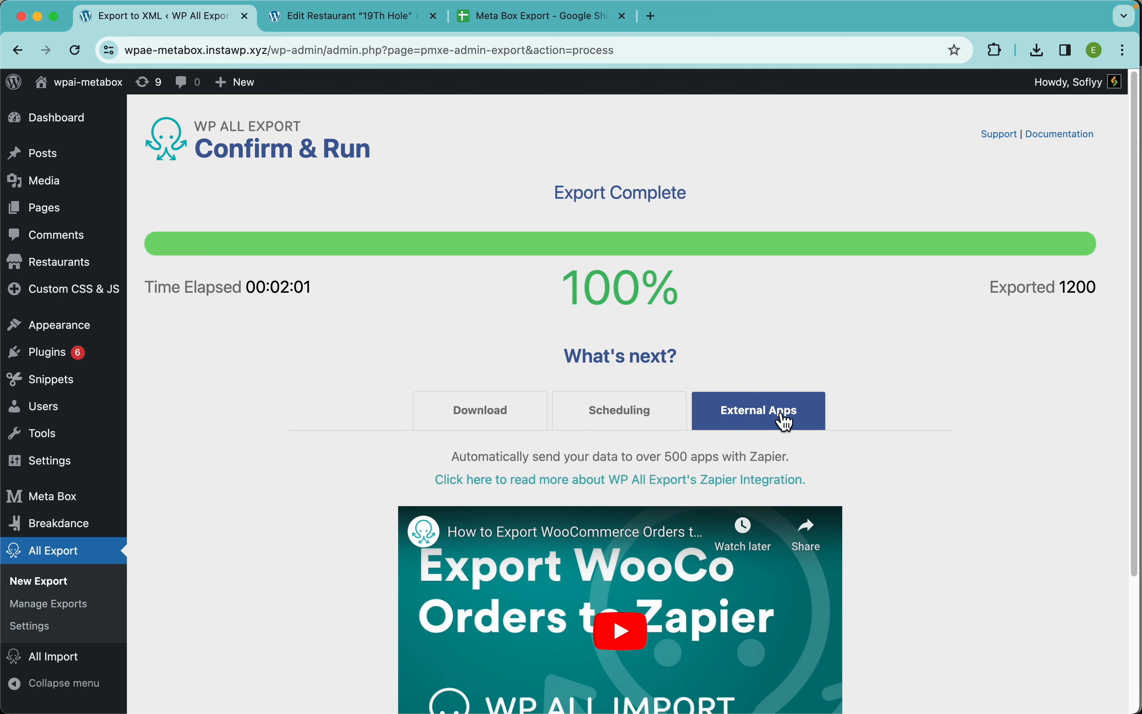
pyautogui.scroll(-3, 831, 439)
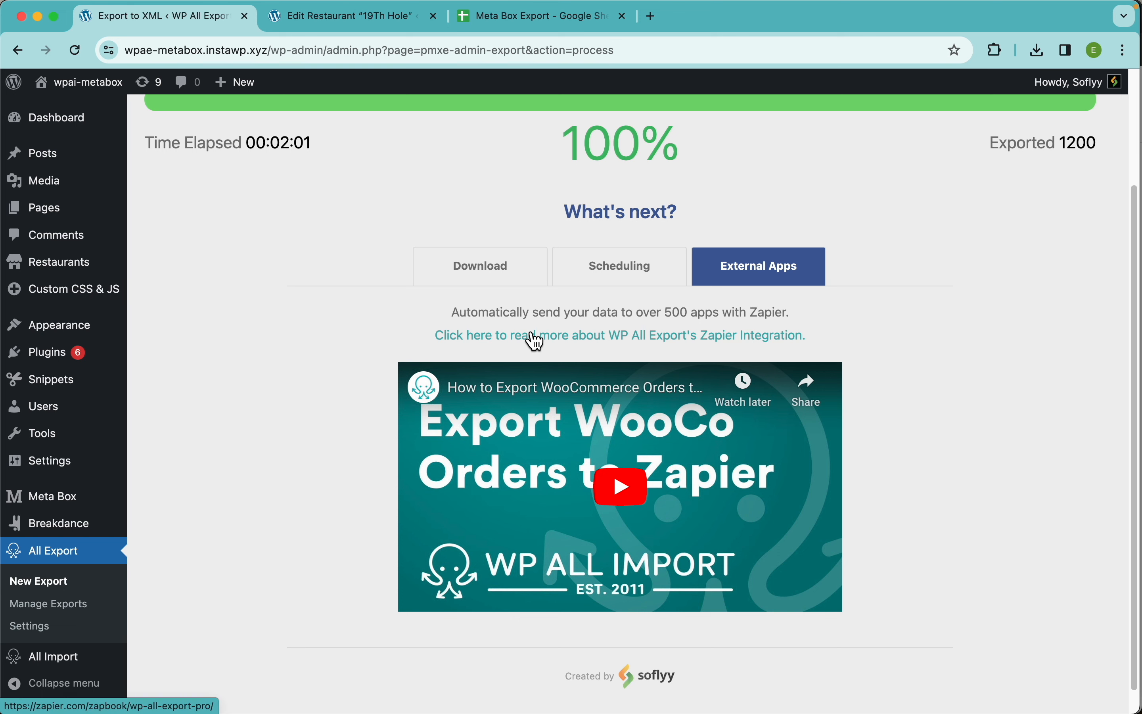
pyautogui.click(594, 344)
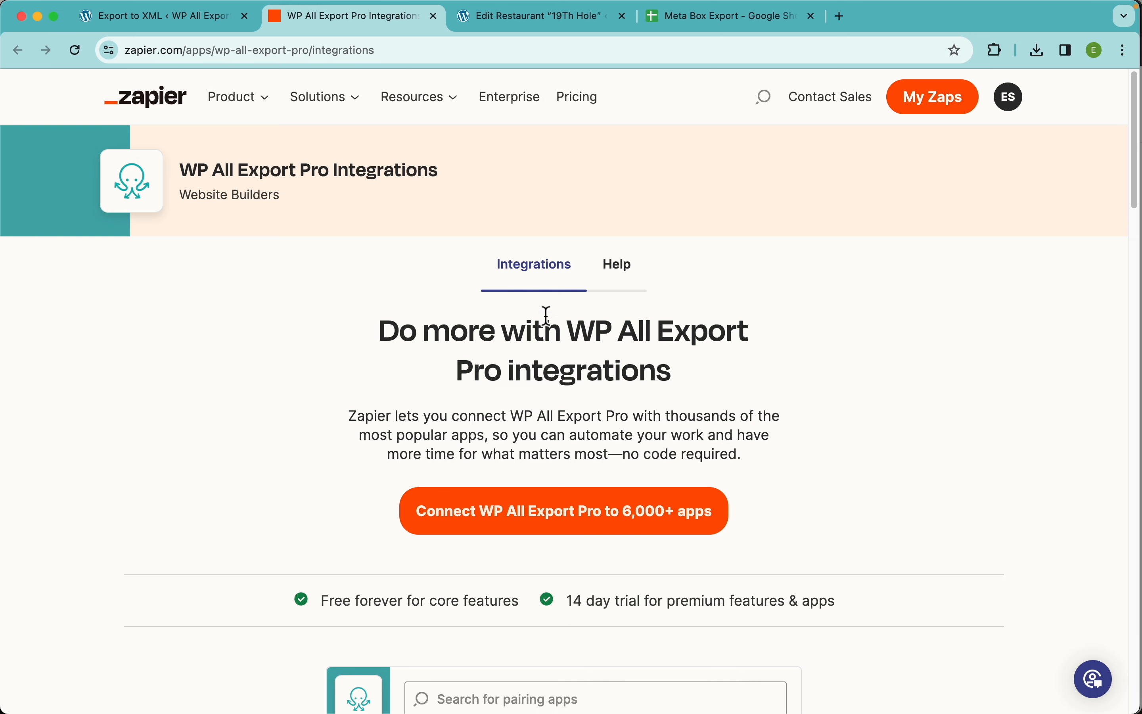
# Step: Create a Zap from WP All Export Pro with New Export File as the trigger event and continue to the account setup
pyautogui.scroll(-3, 614, 337)
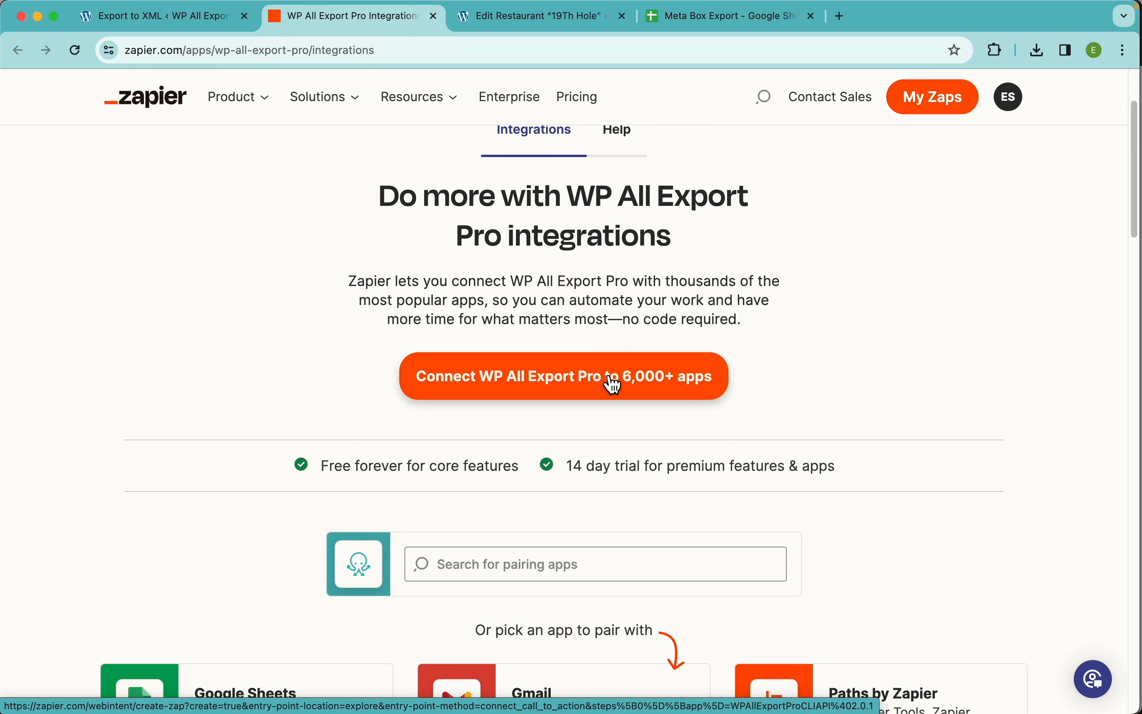
pyautogui.click(614, 385)
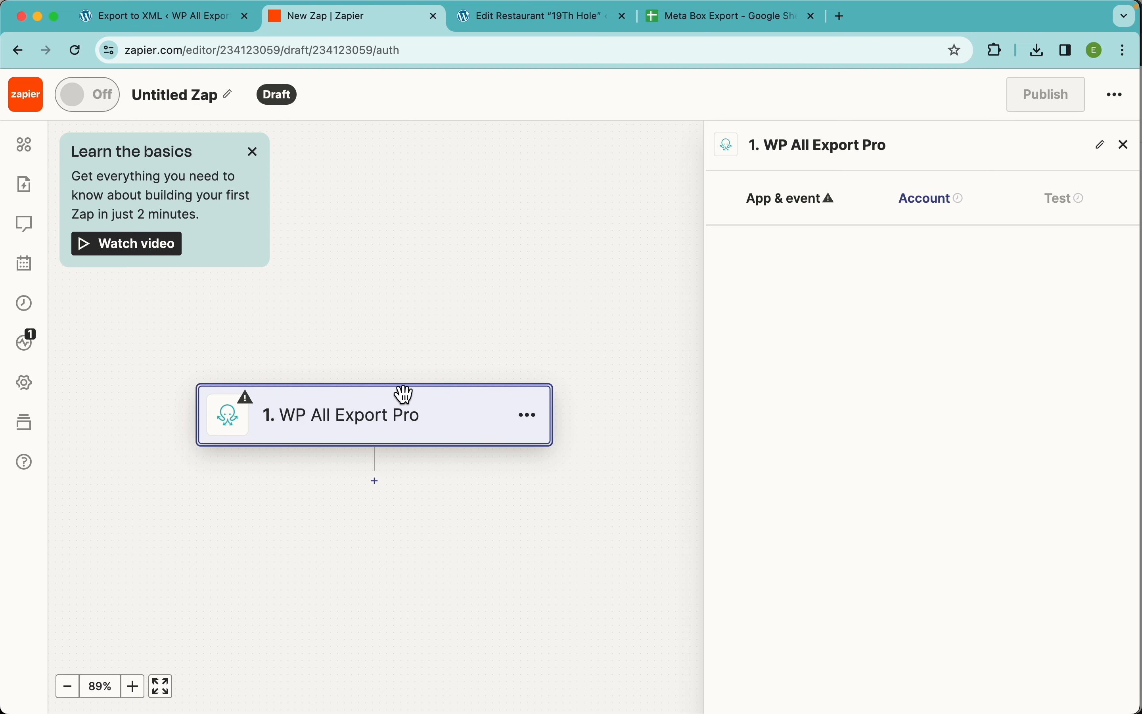
pyautogui.click(398, 426)
pyautogui.click(838, 343)
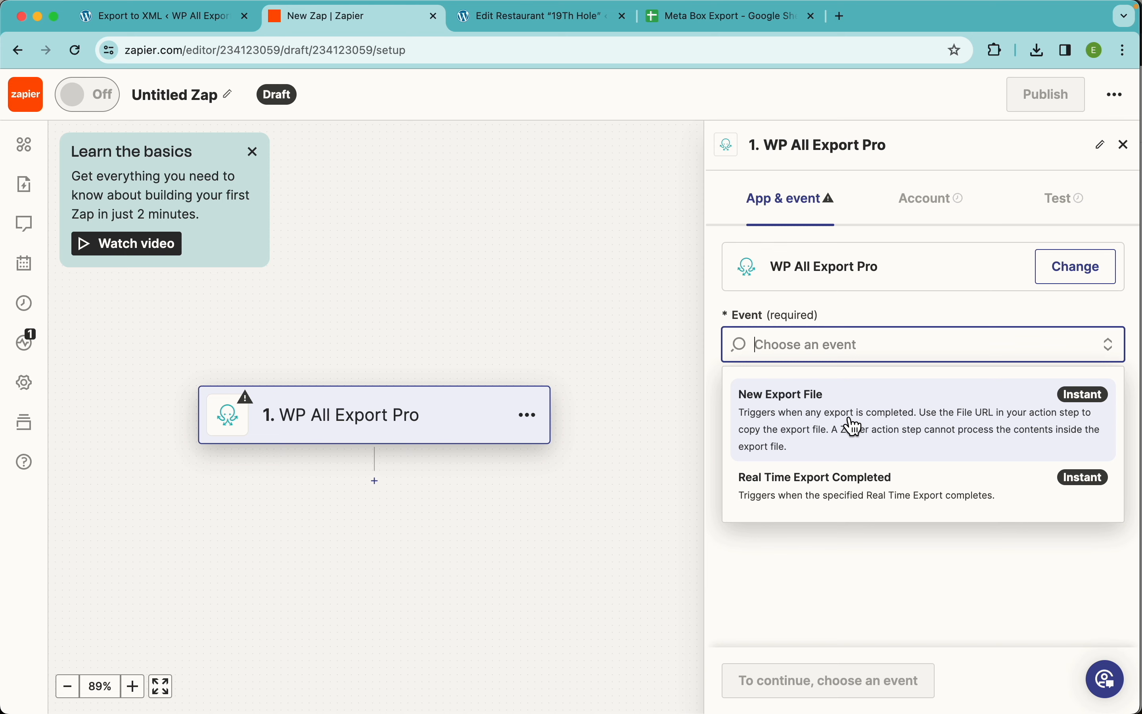
pyautogui.click(817, 418)
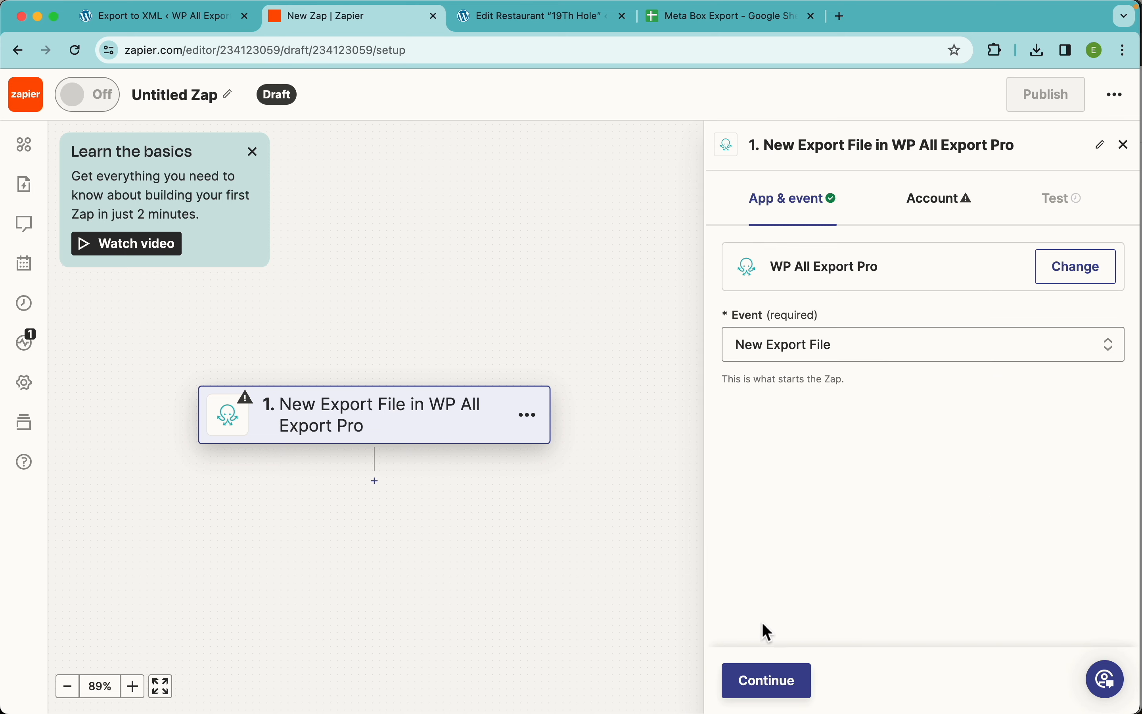
pyautogui.click(775, 681)
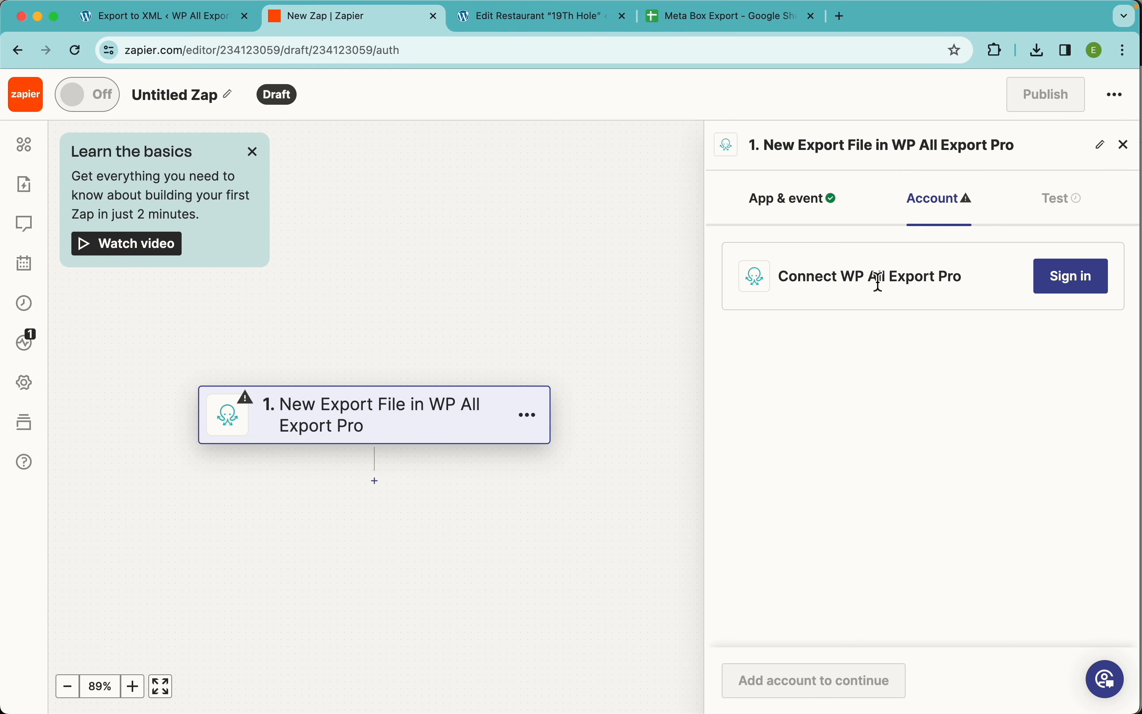
# Step: Begin signing in to WP All Export Pro in Zapier and paste the API key copied from the All Export settings
pyautogui.click(1074, 282)
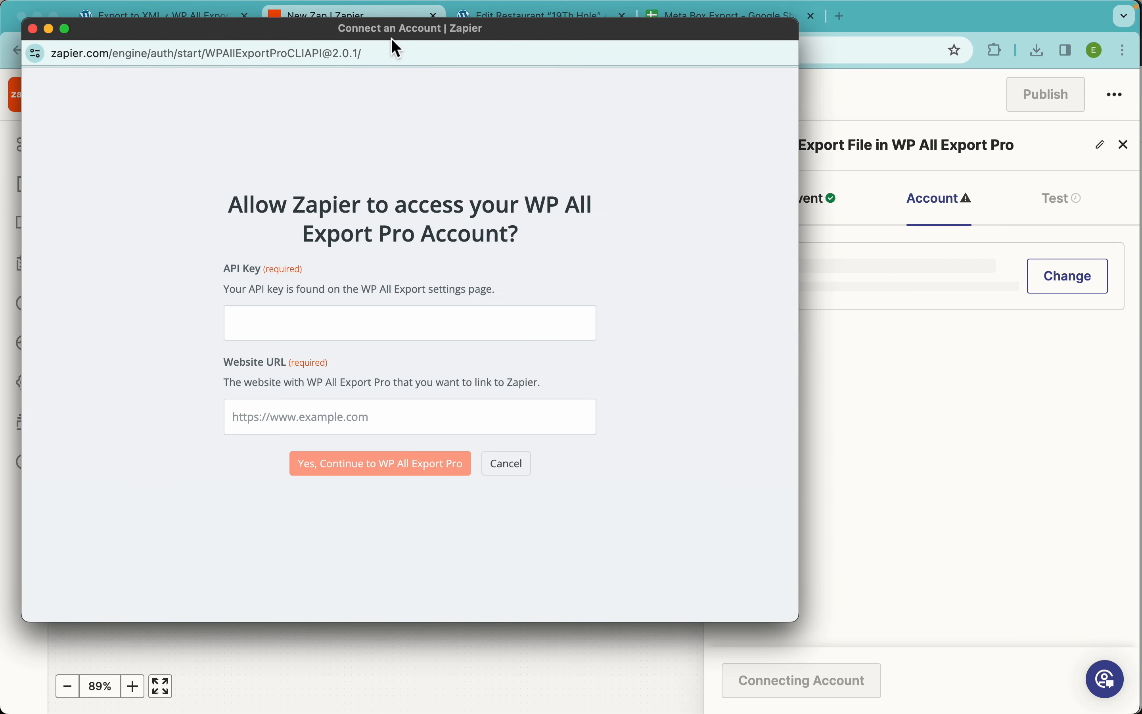
pyautogui.moveTo(392, 38); pyautogui.dragTo(506, 61)
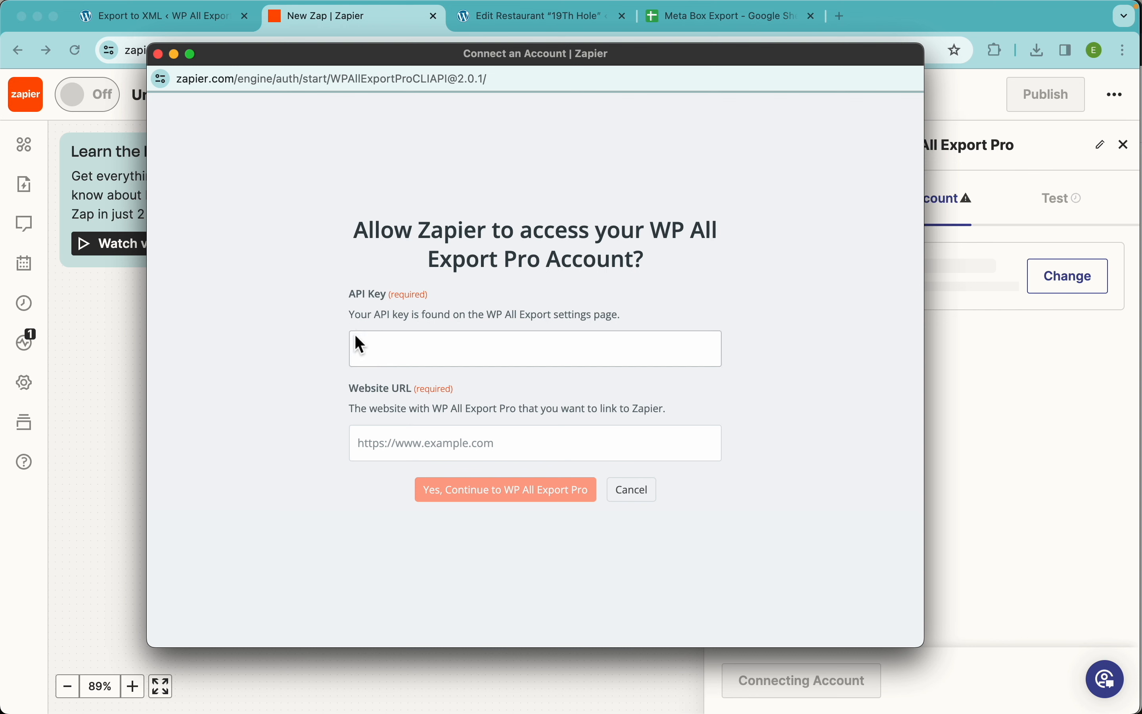
pyautogui.click(195, 27)
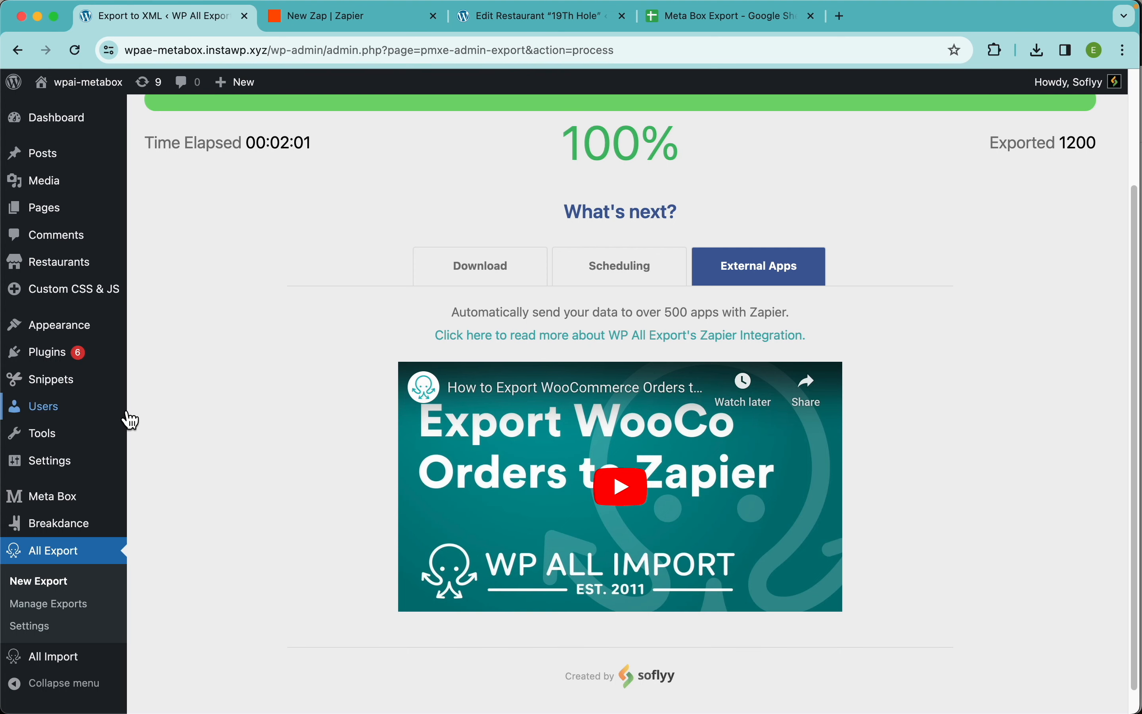
pyautogui.click(38, 627)
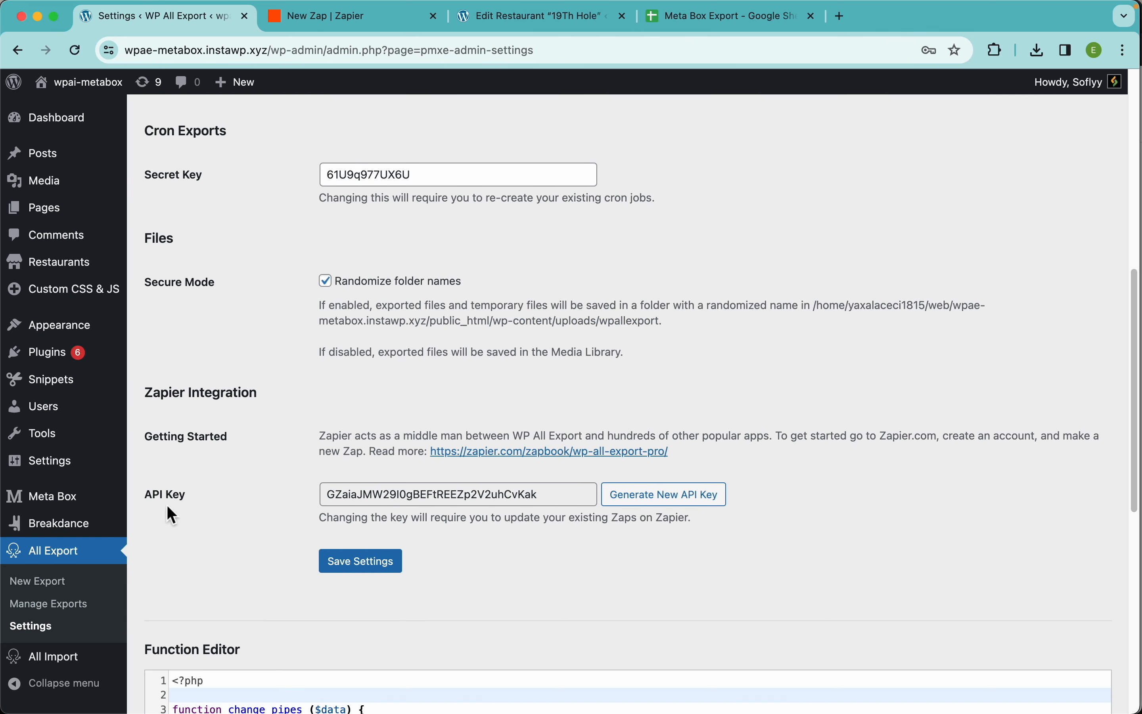
pyautogui.doubleClick(530, 496)
pyautogui.press('super+c')
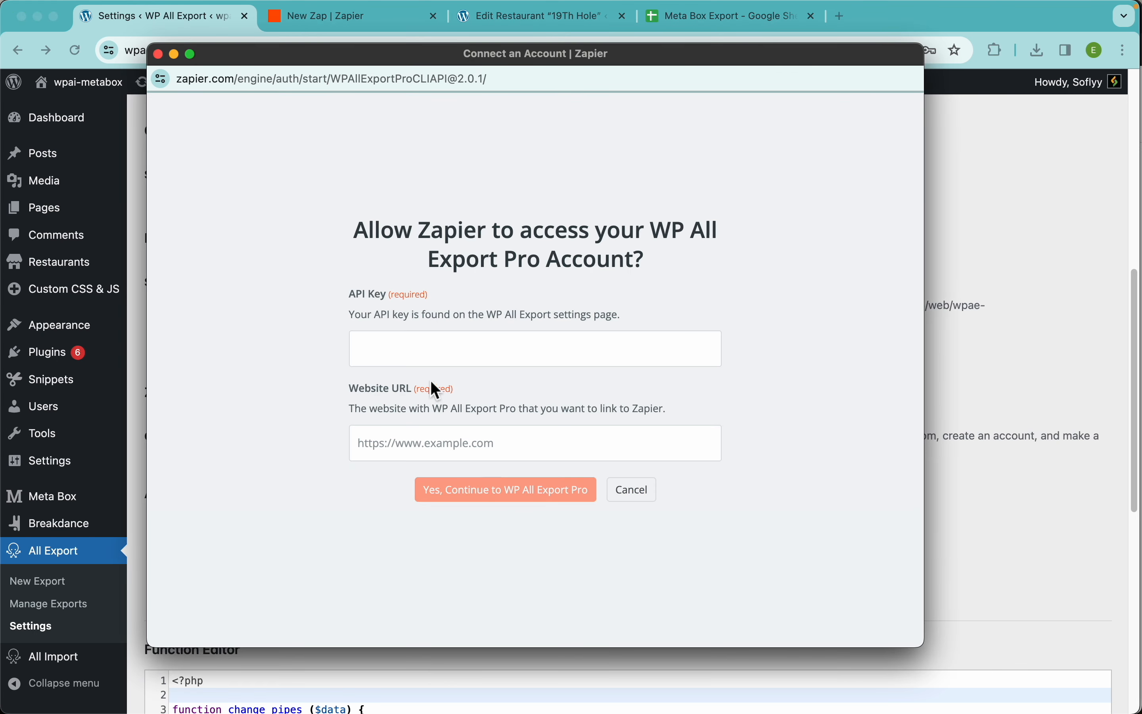
pyautogui.click(423, 353)
pyautogui.press('super+v')
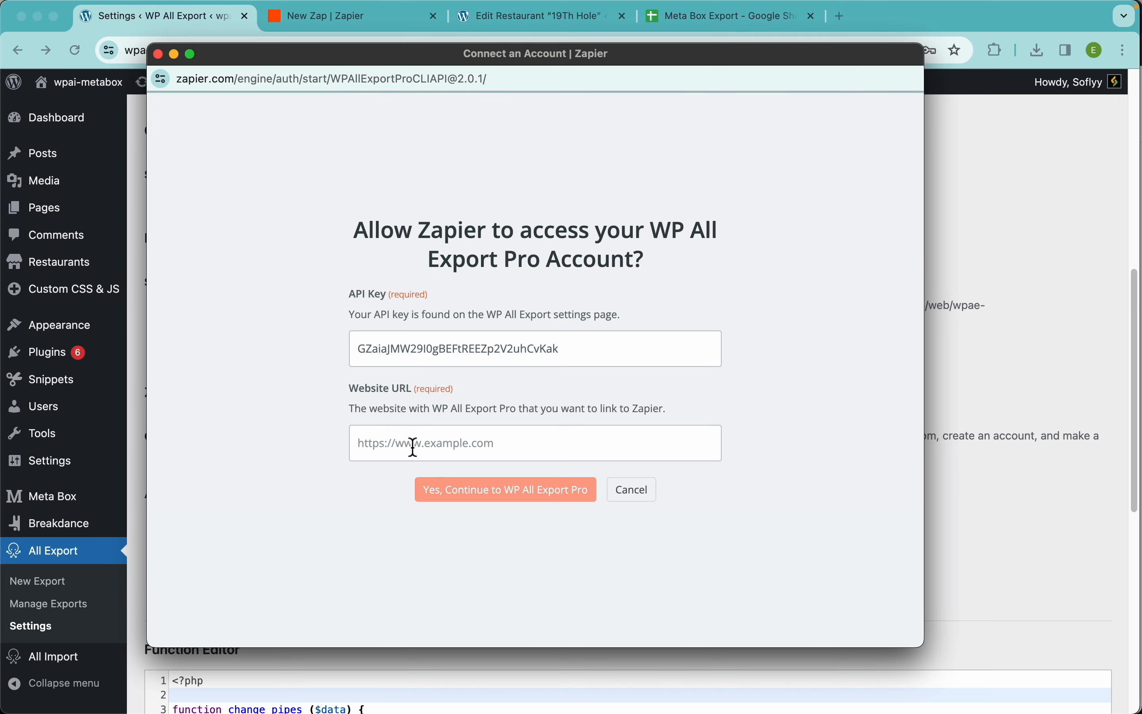
pyautogui.moveTo(292, 60); pyautogui.dragTo(292, 111)
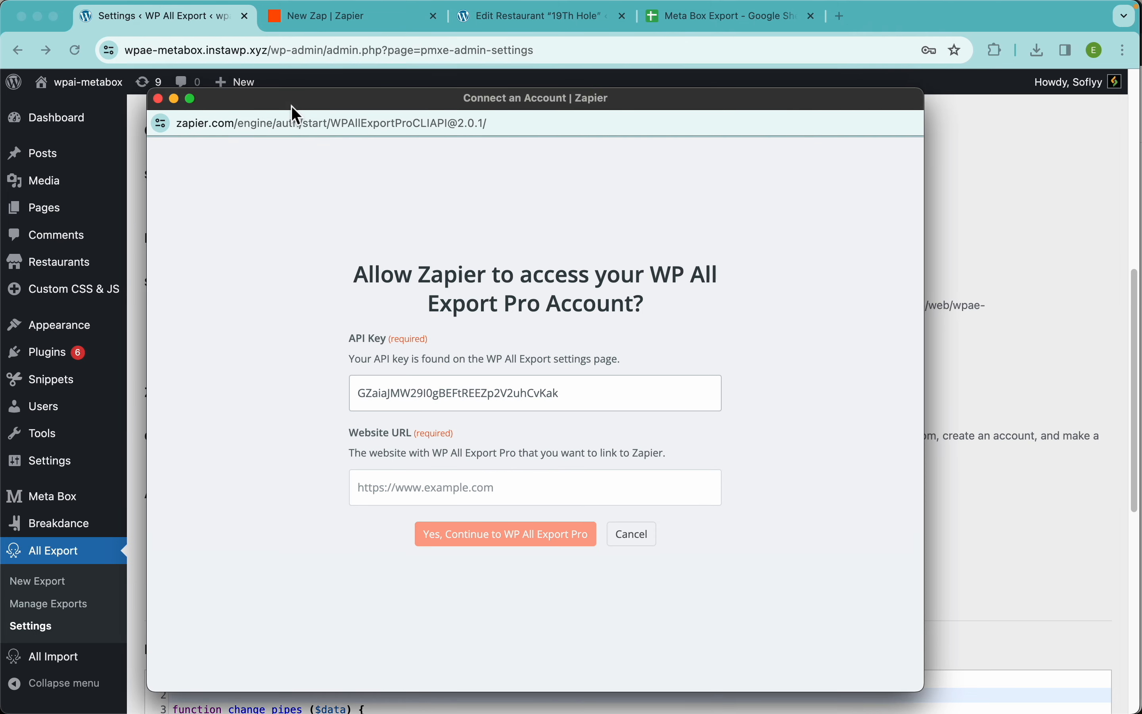
pyautogui.click(268, 50)
pyautogui.moveTo(306, 50); pyautogui.dragTo(124, 51)
pyautogui.press('super+c')
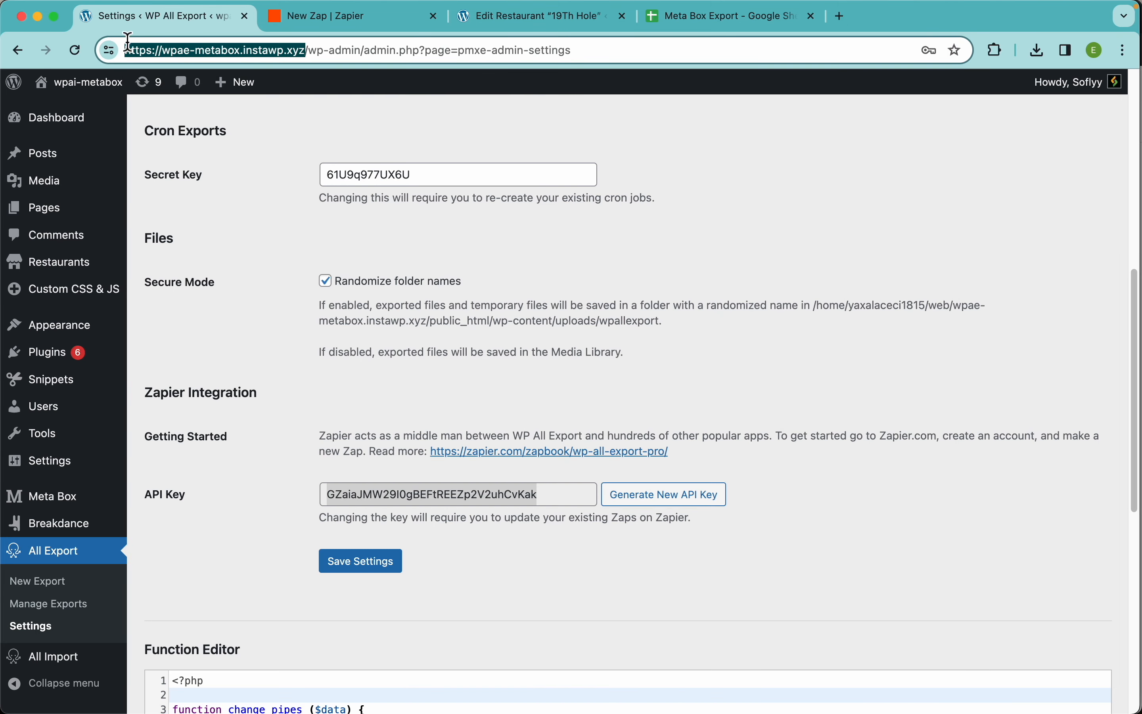
pyautogui.press('super+grave')
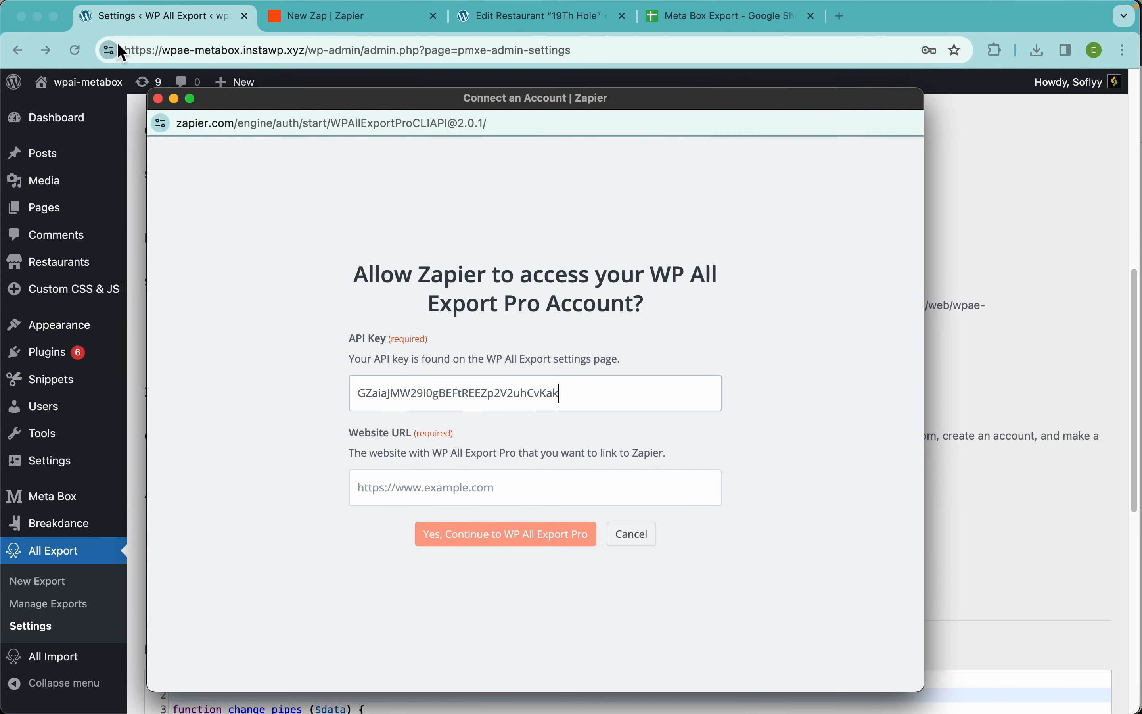
pyautogui.click(399, 483)
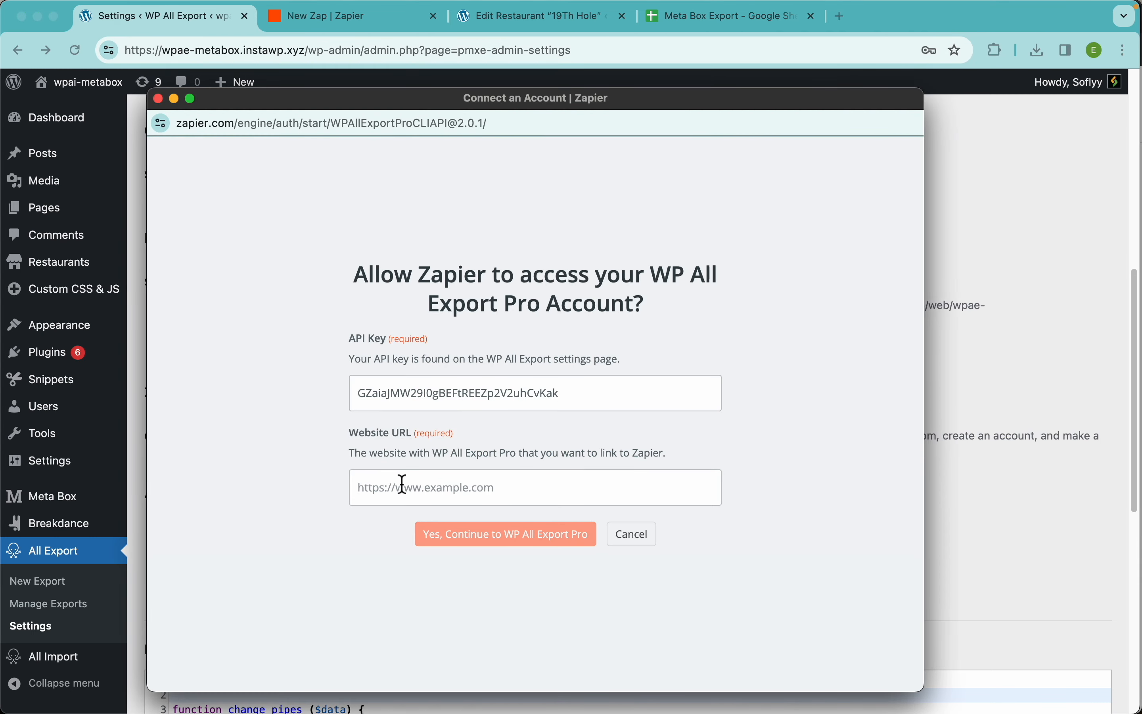
pyautogui.press('super+v')
pyautogui.click(489, 538)
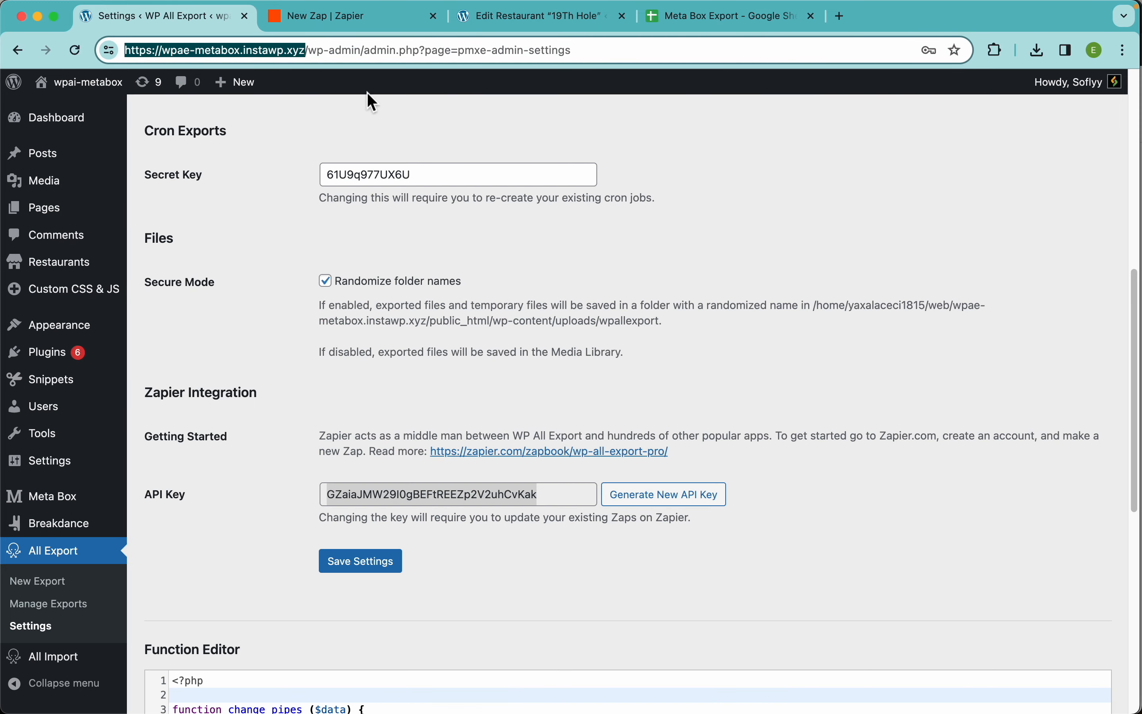
pyautogui.click(354, 21)
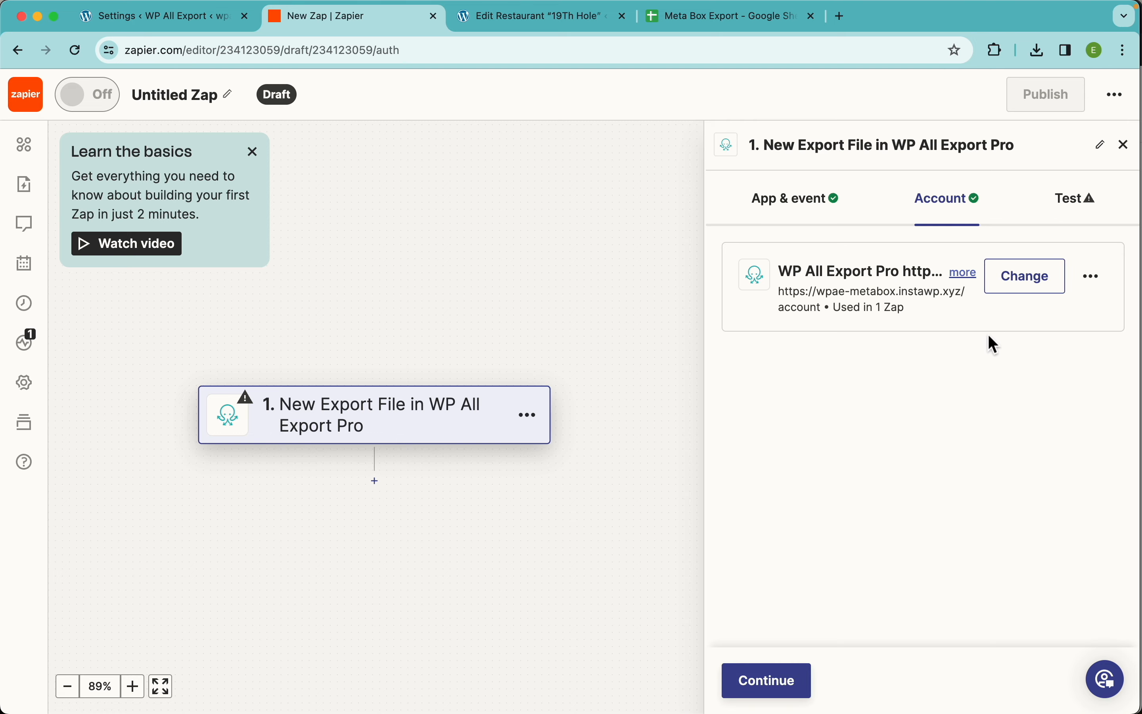
pyautogui.click(778, 681)
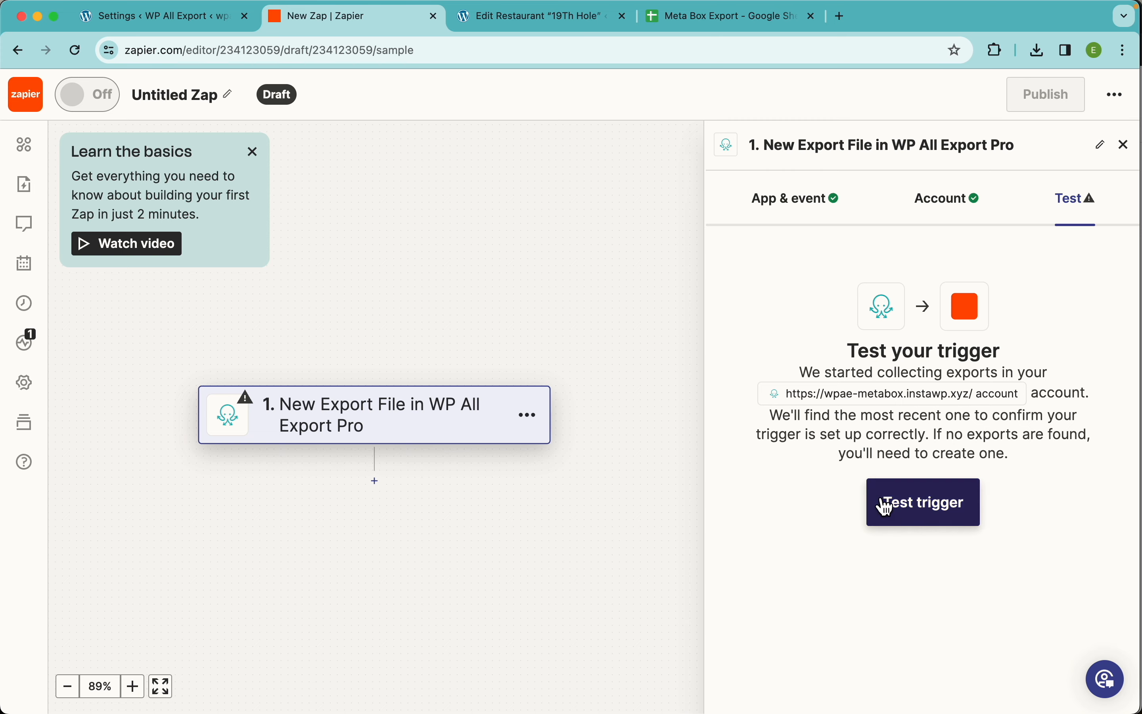
# Step: Test the New Export File trigger, review the Export A record's fields, and continue with that record
pyautogui.click(939, 501)
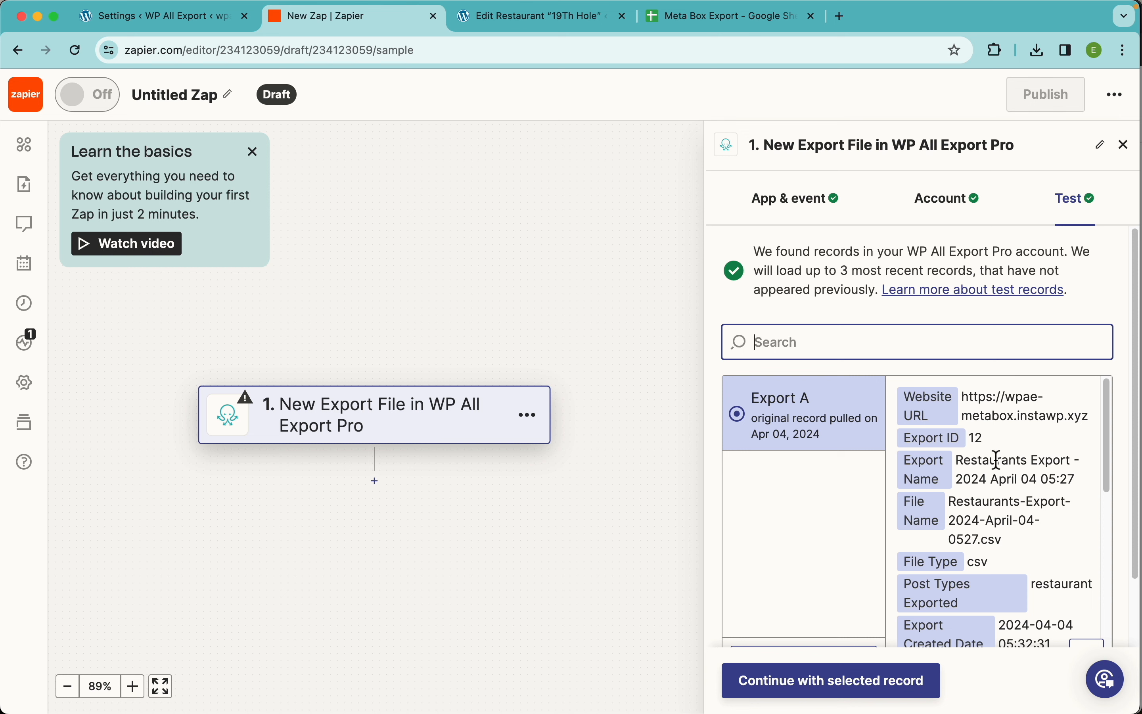
pyautogui.scroll(-2, 1044, 488)
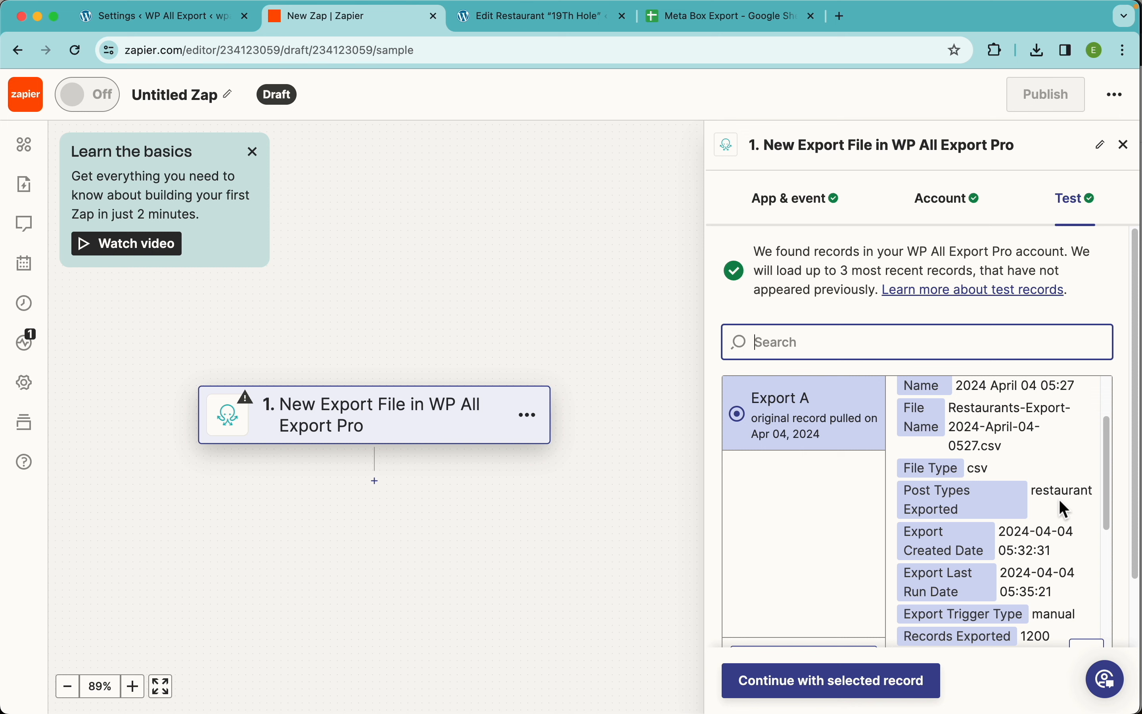
pyautogui.scroll(-3, 966, 574)
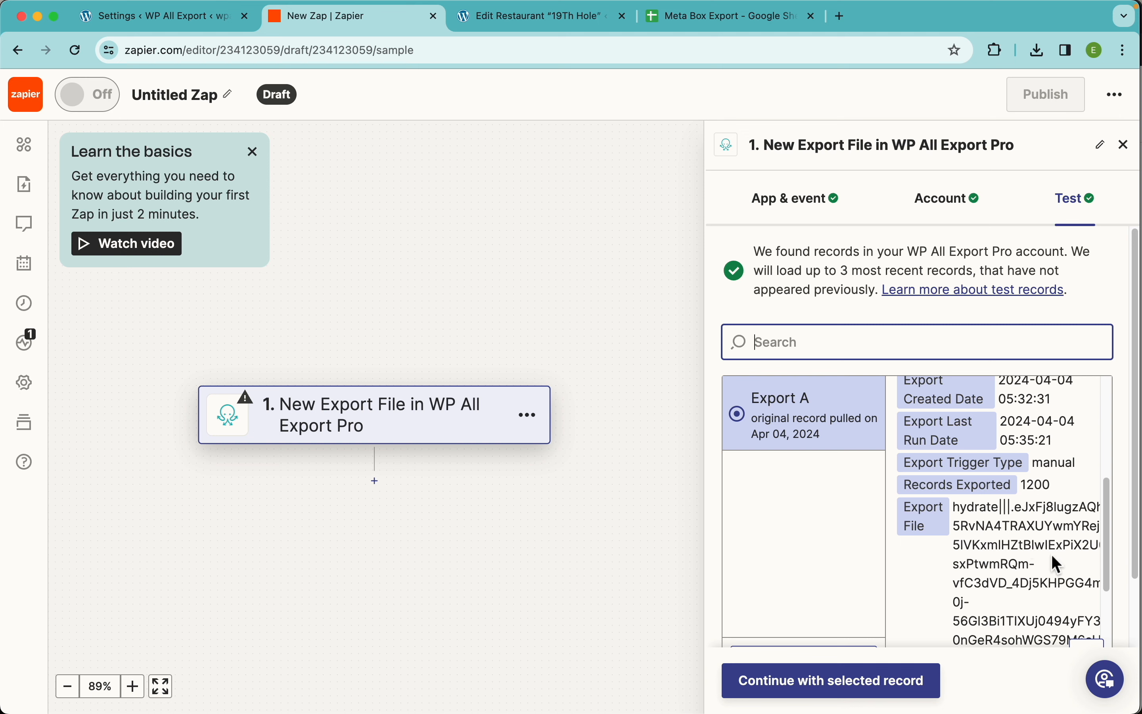
pyautogui.scroll(-3, 1053, 555)
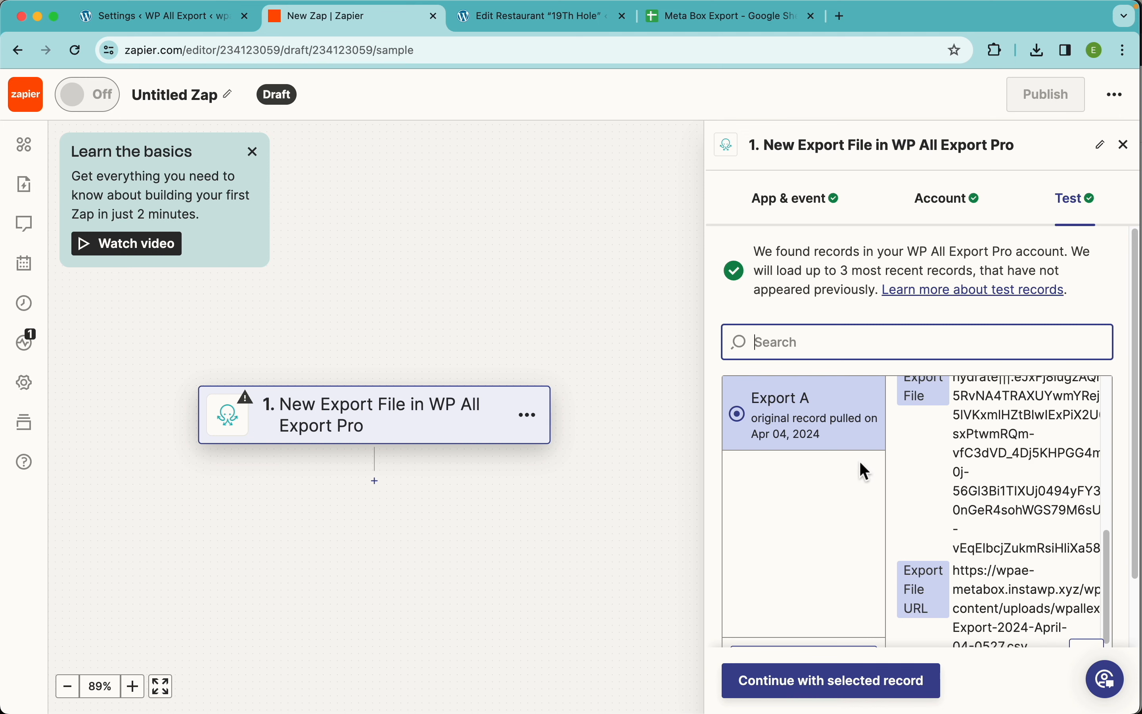
pyautogui.click(871, 698)
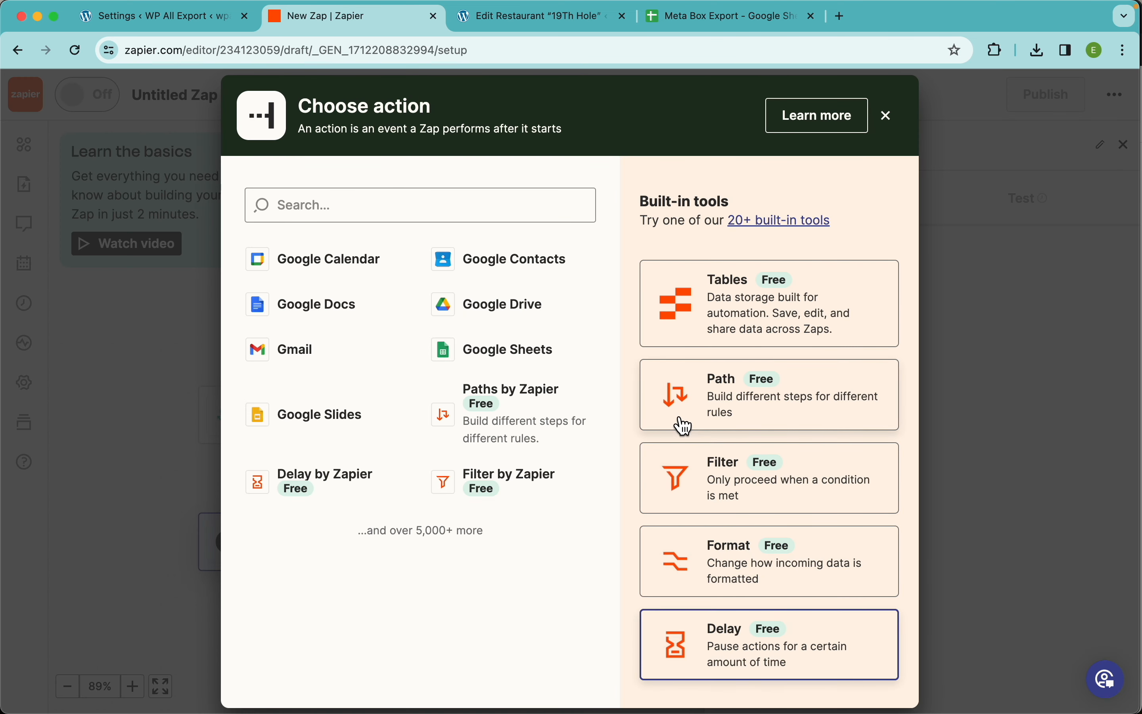
# Step: Add a Google Drive action with Replace File as its event and continue to the account setup
pyautogui.click(500, 310)
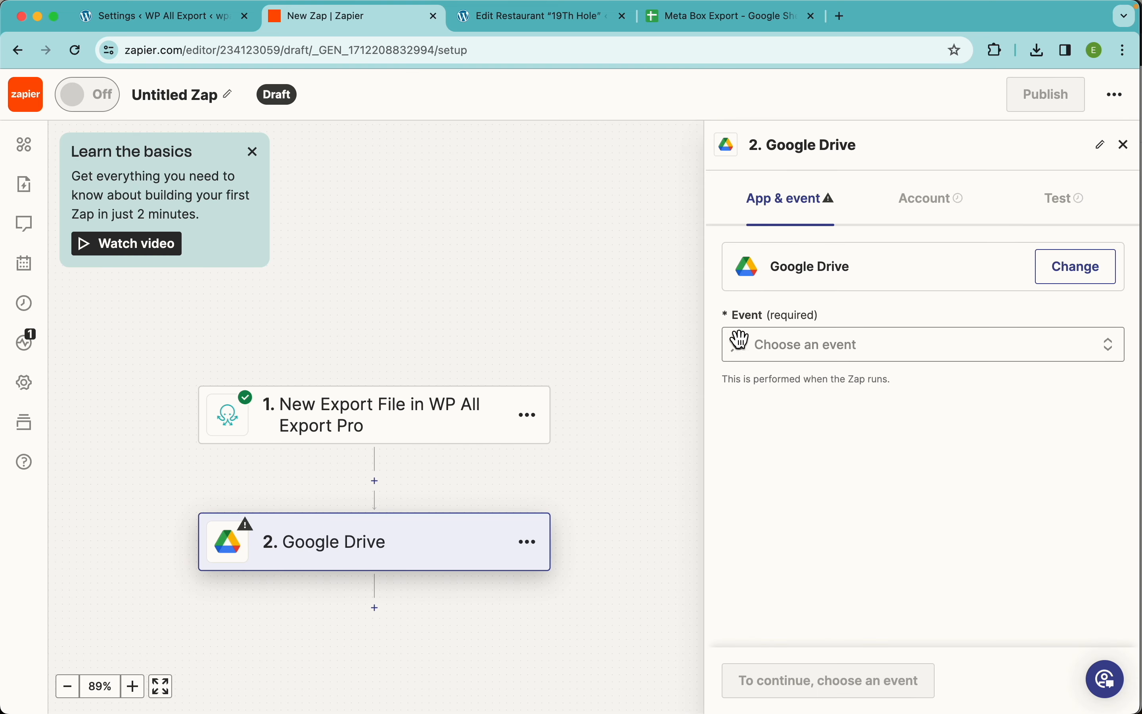
pyautogui.click(847, 361)
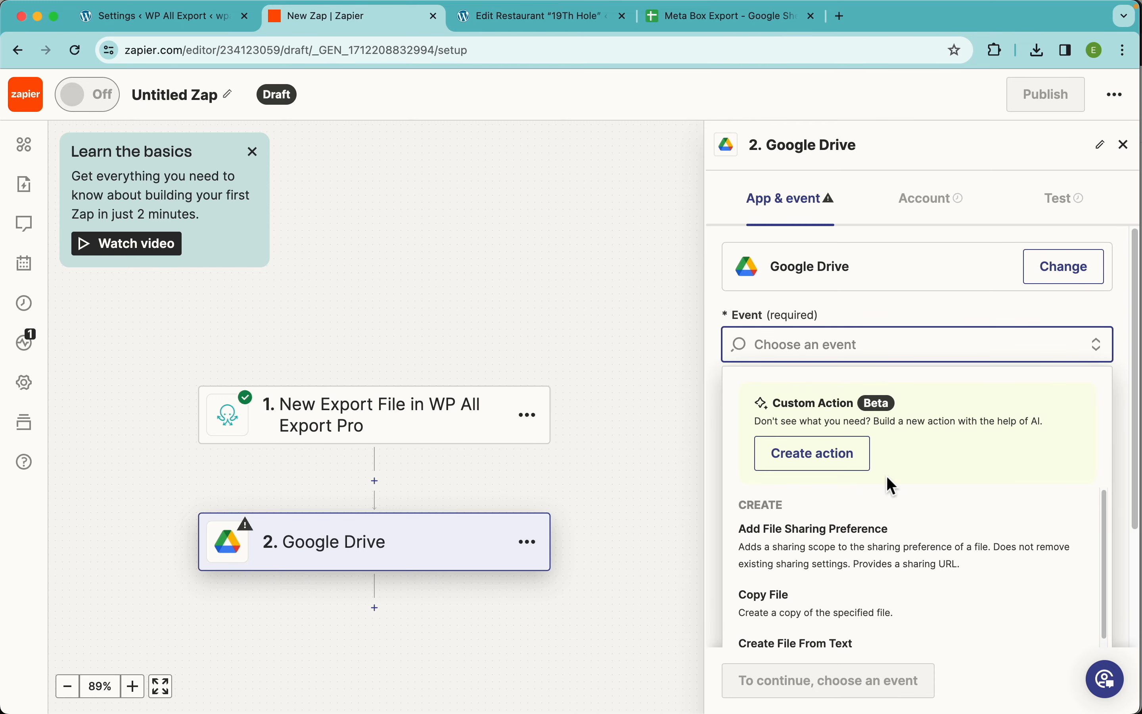
pyautogui.scroll(-6, 890, 481)
pyautogui.scroll(-2, 874, 486)
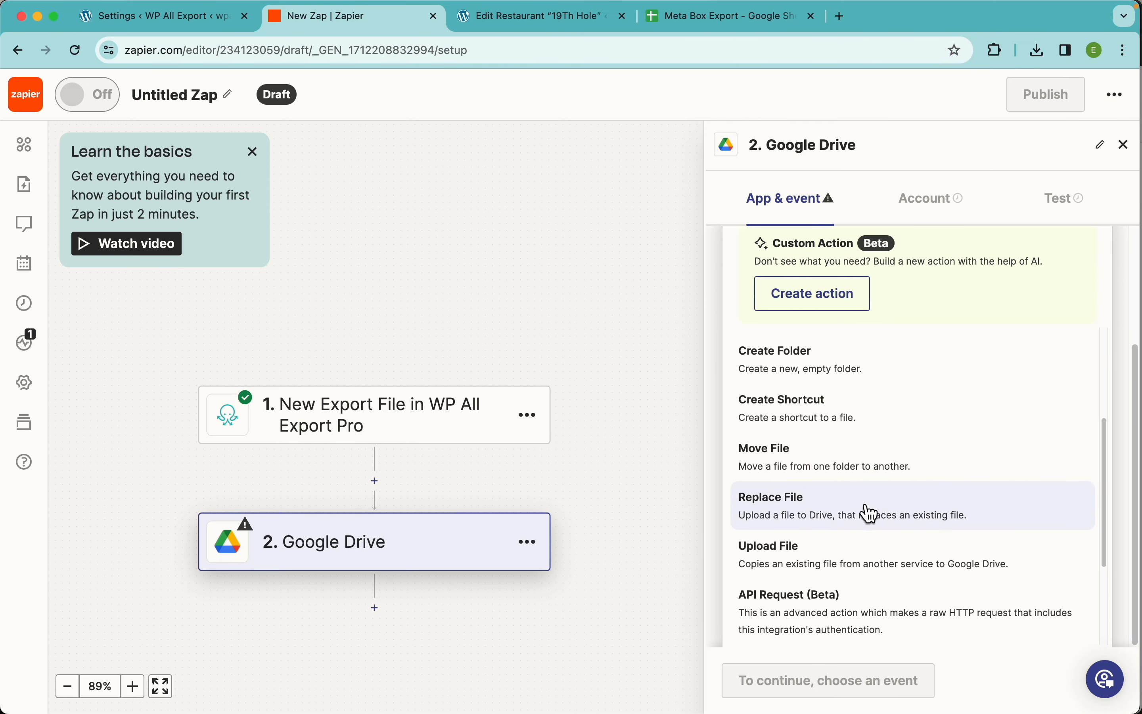
pyautogui.click(862, 518)
pyautogui.click(777, 682)
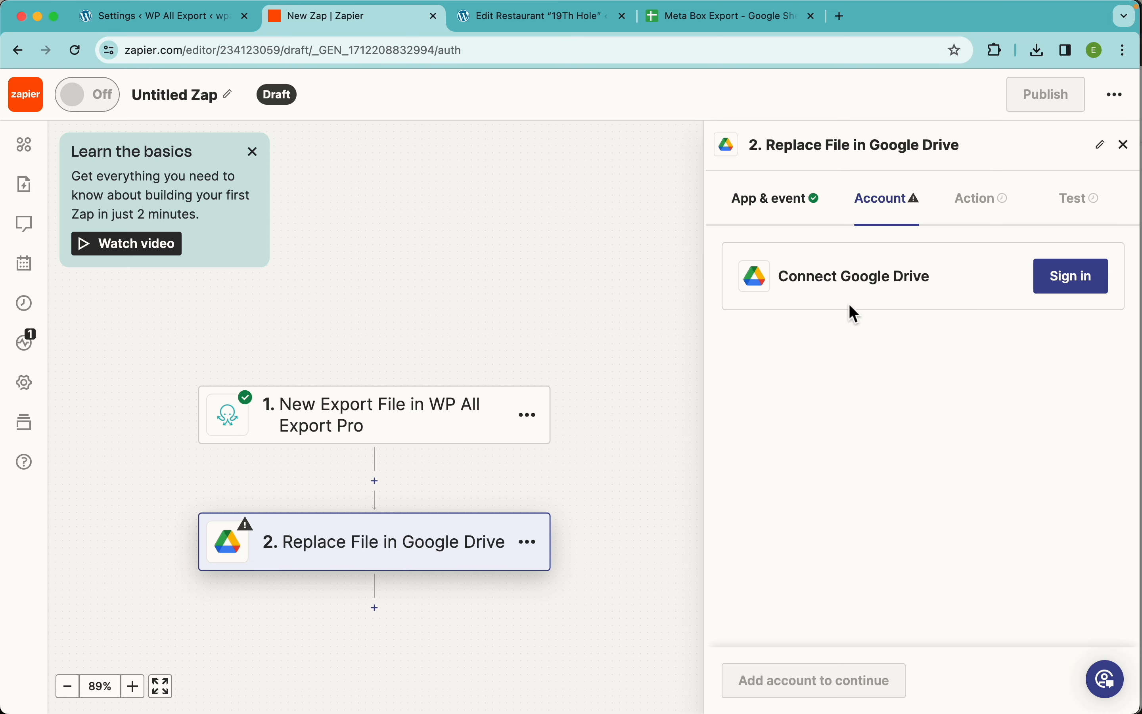
# Step: Connect the Google Drive account by signing in with the existing Google account, and continue to the action fields
pyautogui.click(1065, 286)
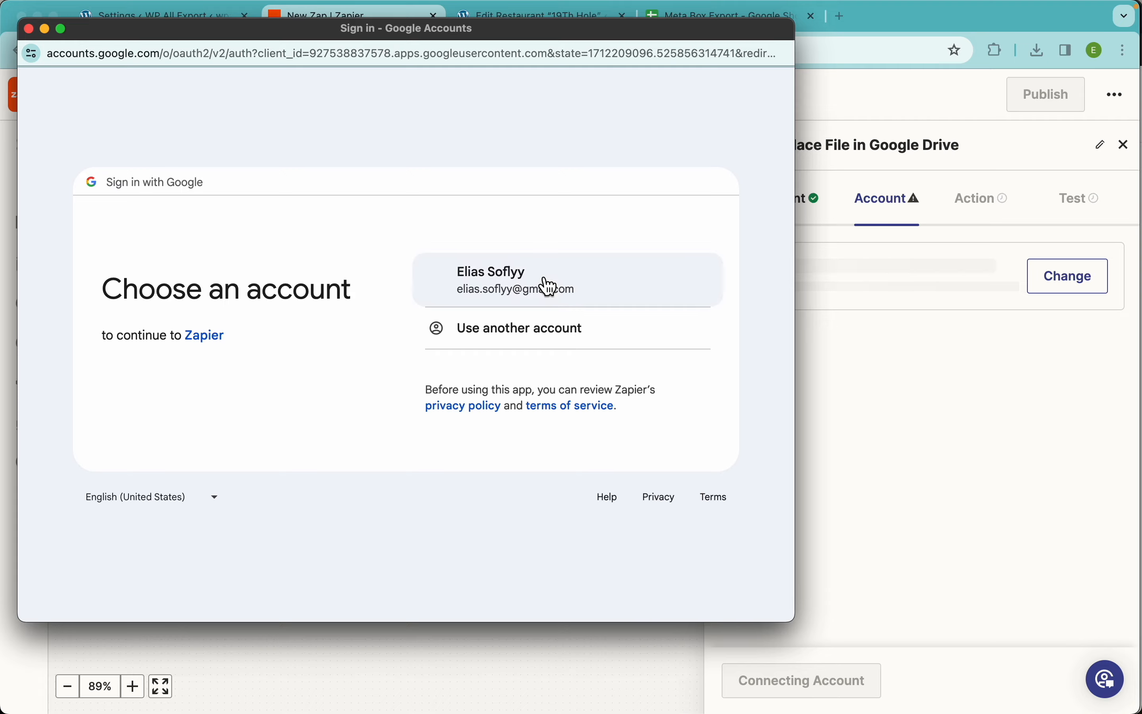
pyautogui.click(516, 317)
pyautogui.click(534, 563)
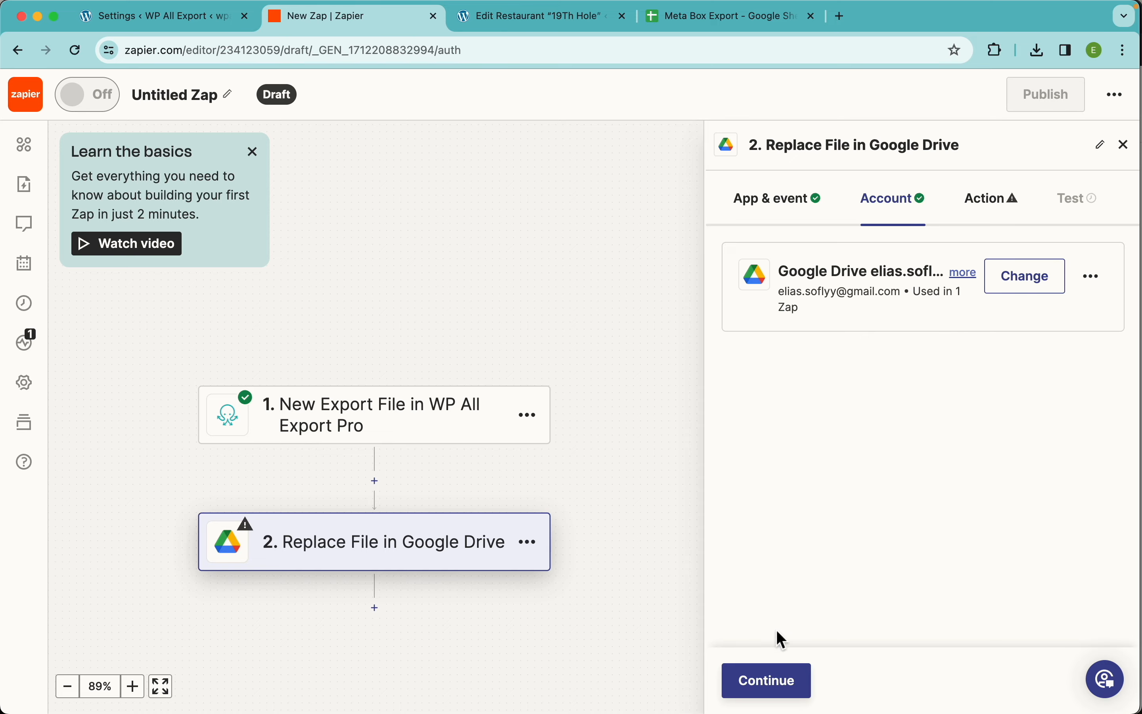
pyautogui.click(777, 682)
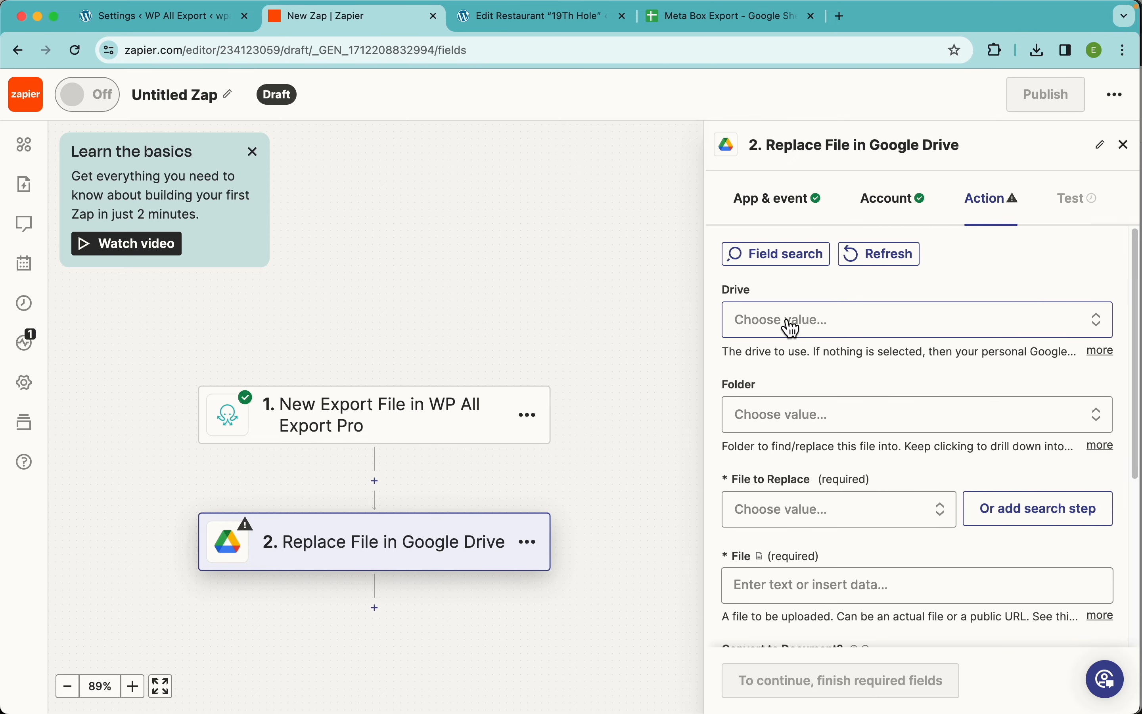
# Step: Set the drive to My Google Drive and choose Meta Box Export as the file to replace
pyautogui.click(795, 330)
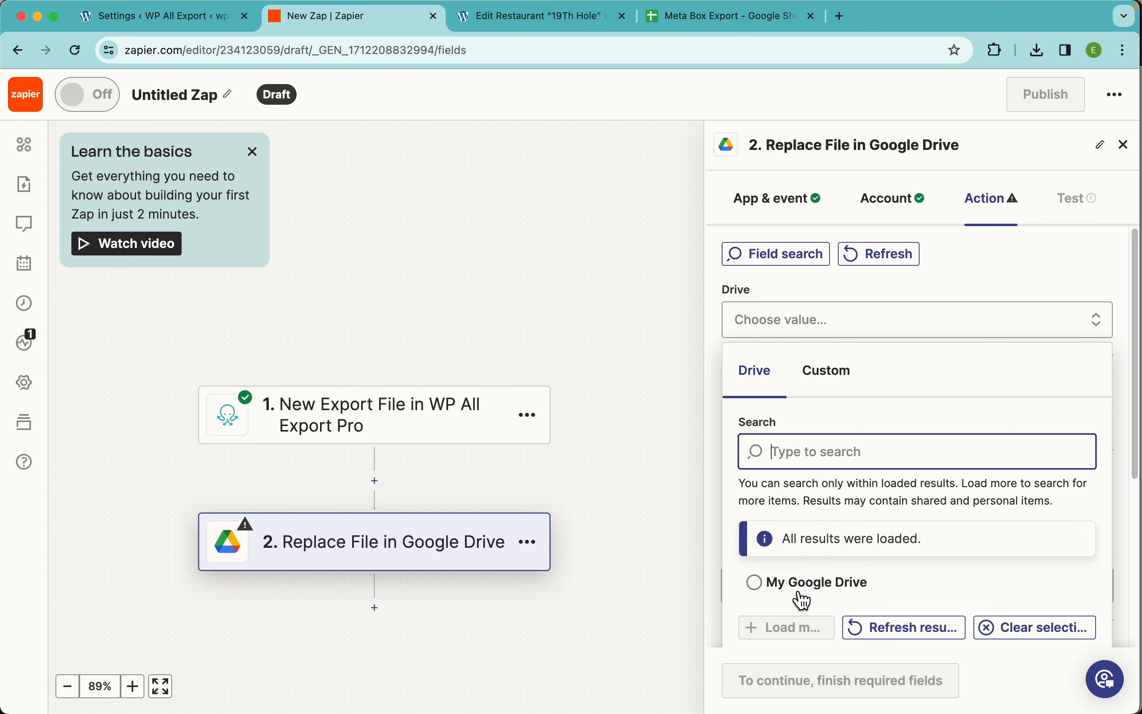
pyautogui.click(798, 584)
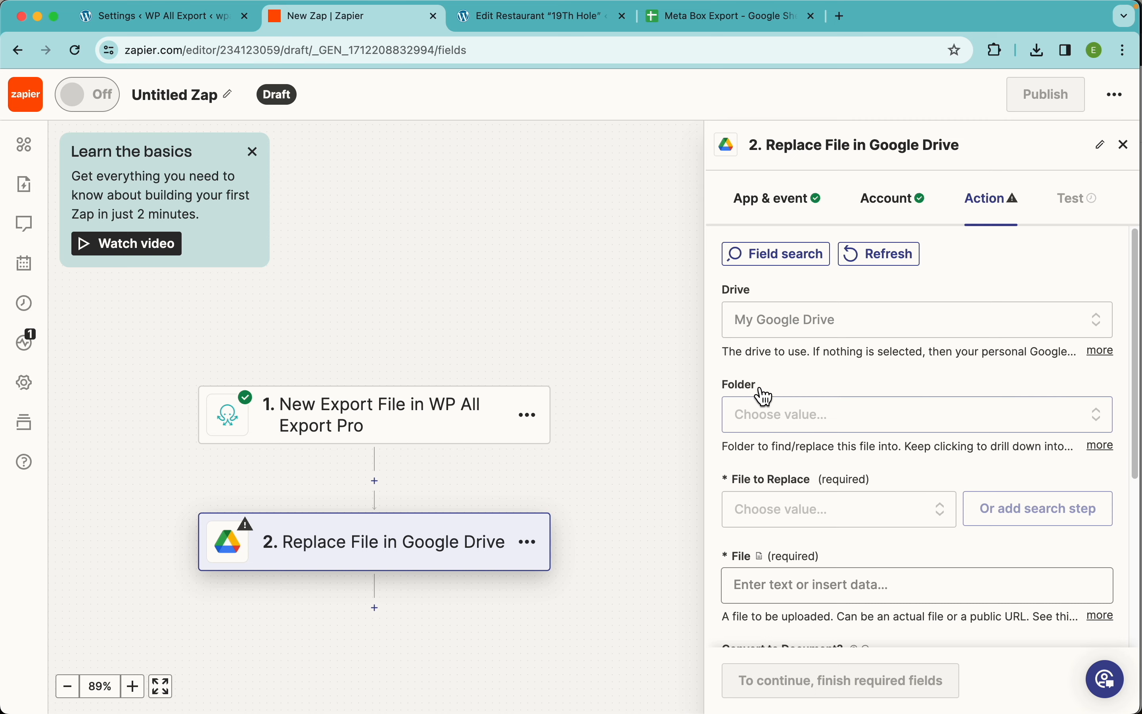
pyautogui.scroll(-5, 805, 380)
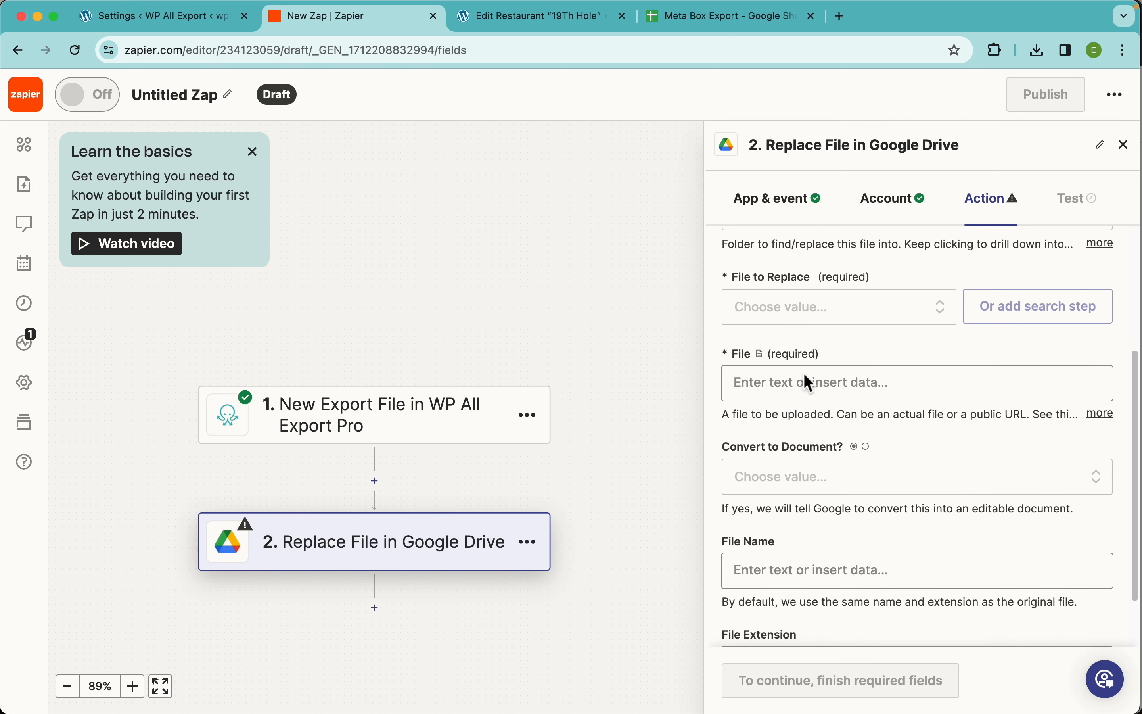
pyautogui.click(779, 316)
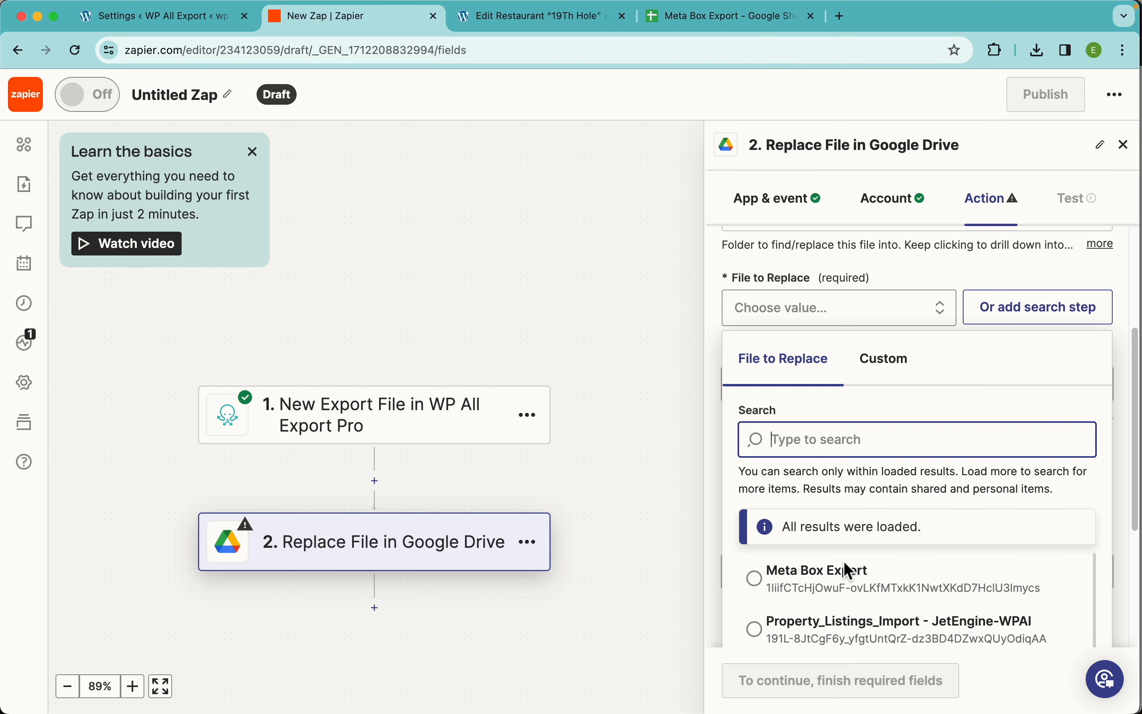
pyautogui.click(826, 586)
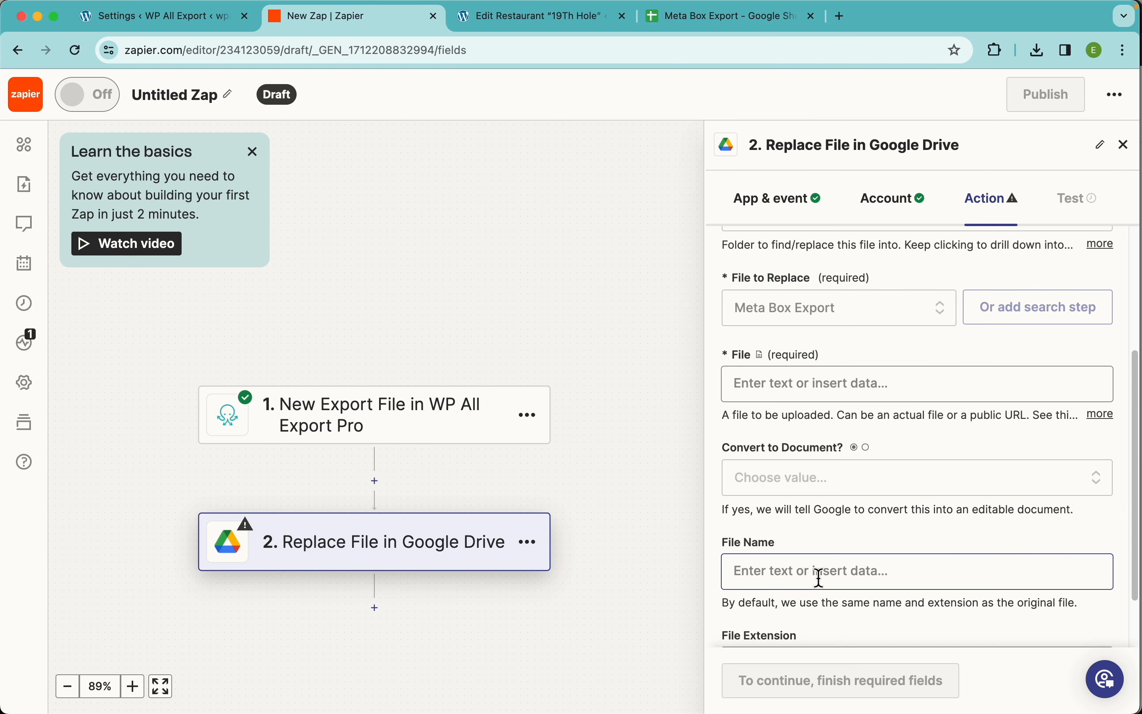
# Step: Map the trigger's Export File to the action's File field and set Convert to Document to True
pyautogui.click(815, 384)
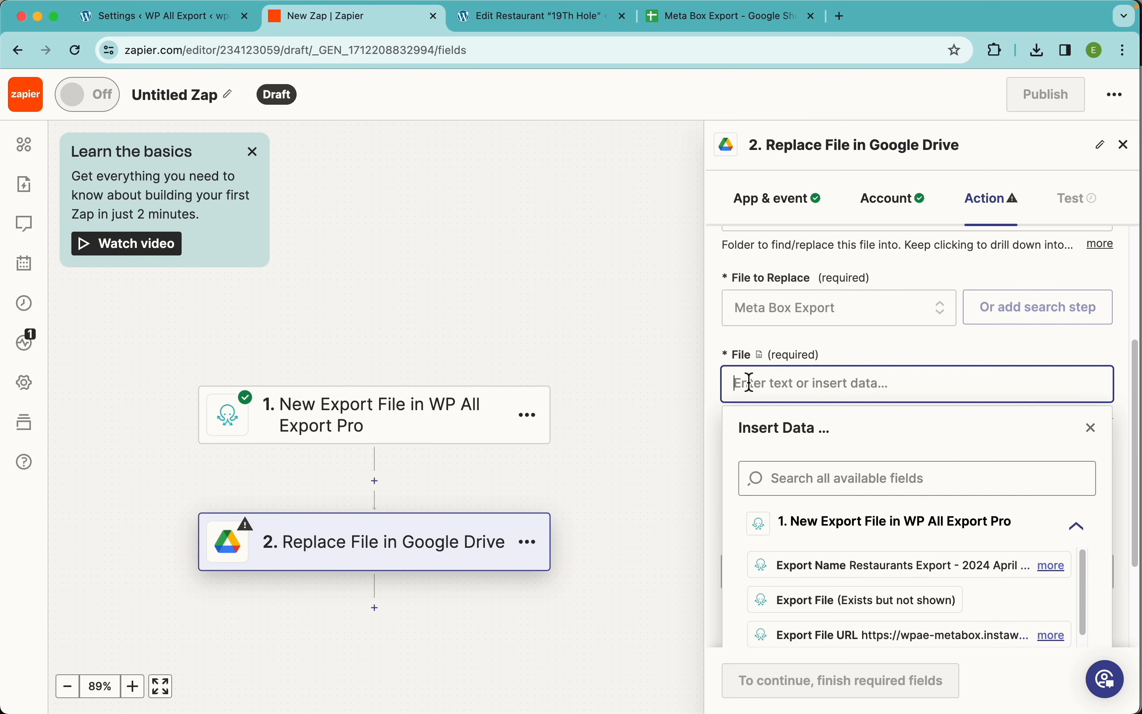
pyautogui.click(852, 603)
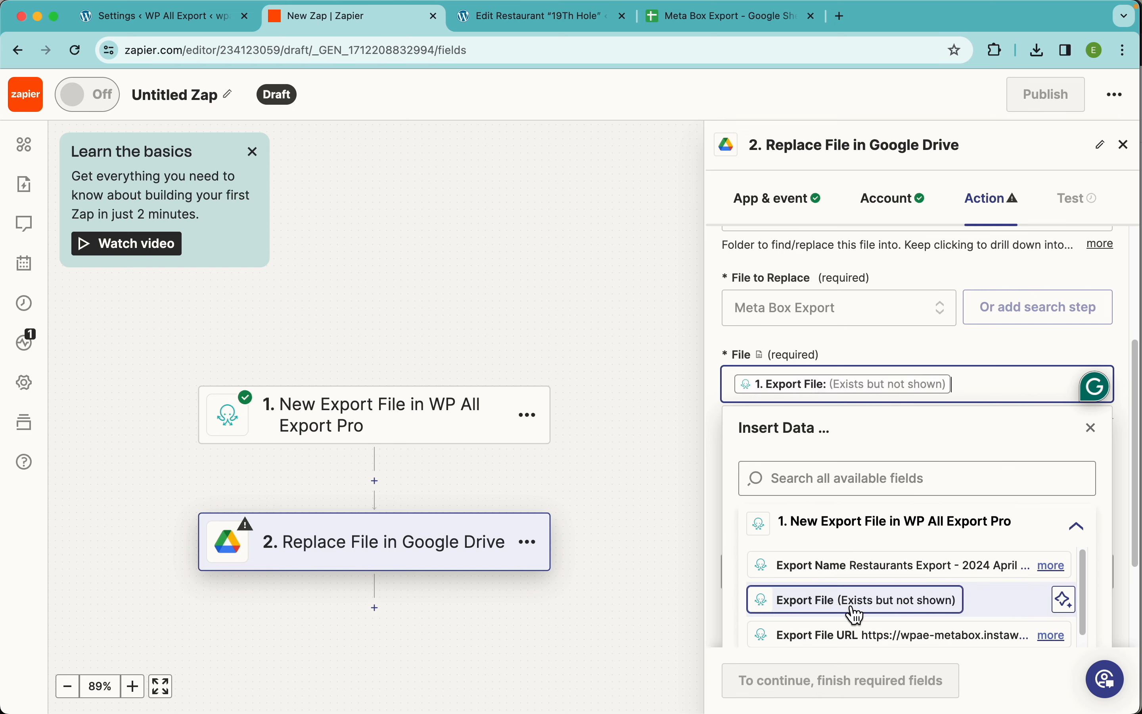
pyautogui.click(844, 354)
pyautogui.scroll(-2, 861, 467)
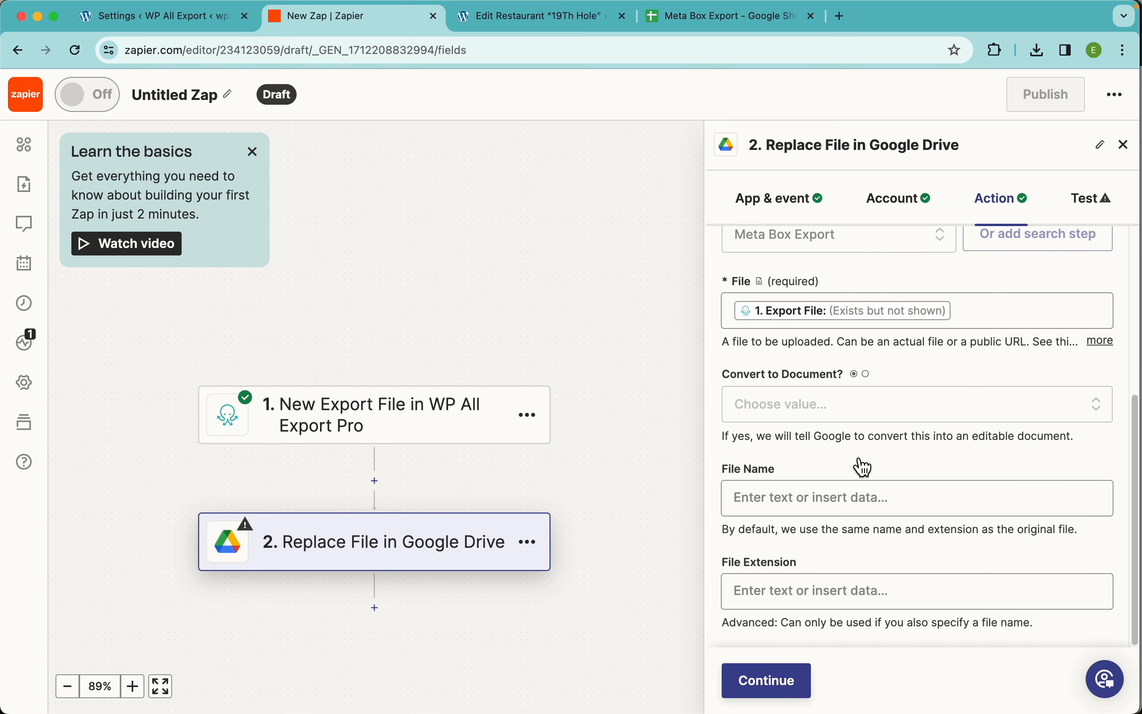
pyautogui.click(805, 406)
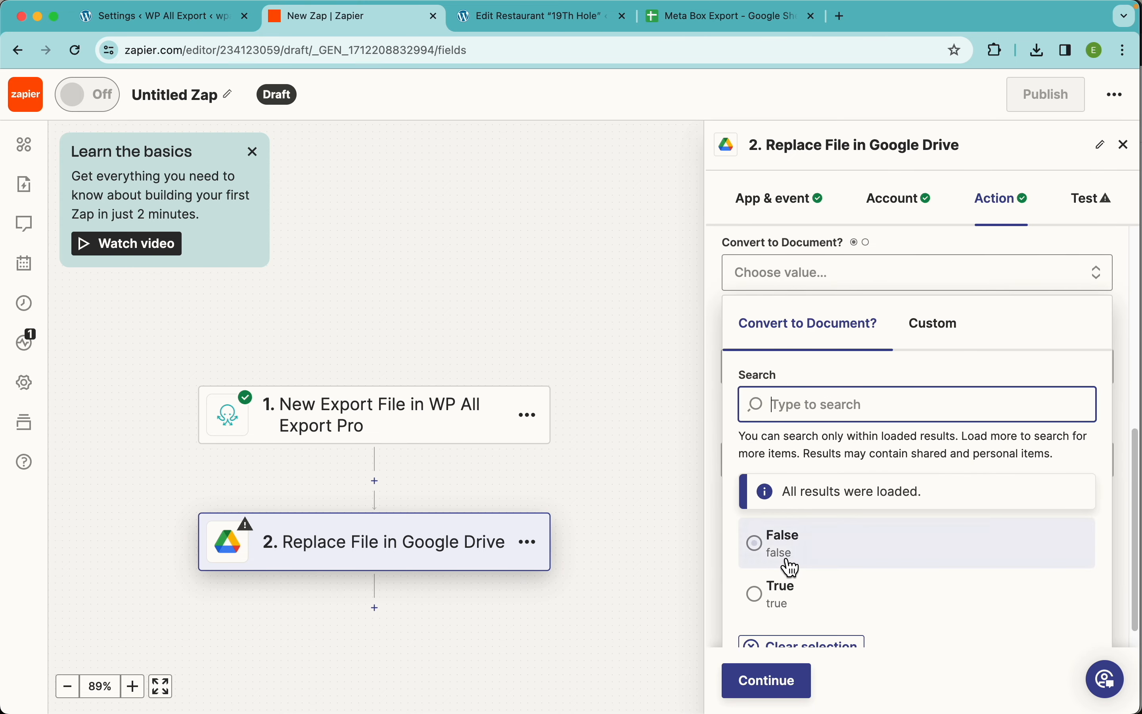
pyautogui.click(774, 599)
# Step: Enter Meta Box Export as the file name and test the Replace File action
pyautogui.click(809, 493)
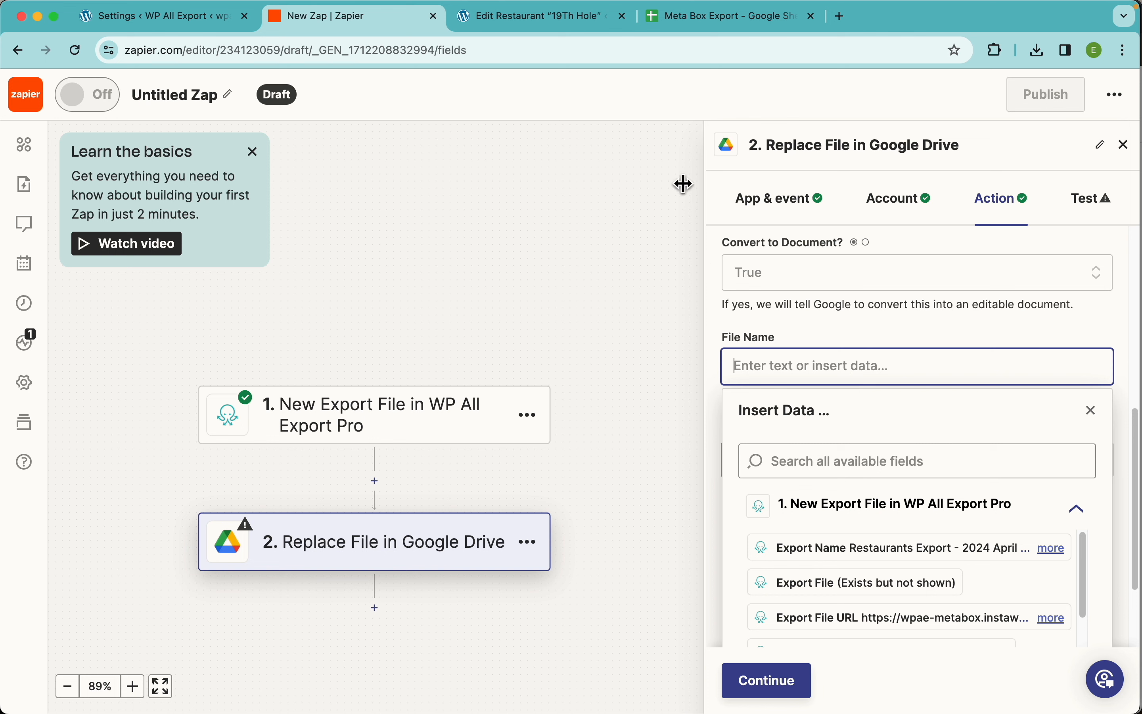
pyautogui.write('Meta Box Export')
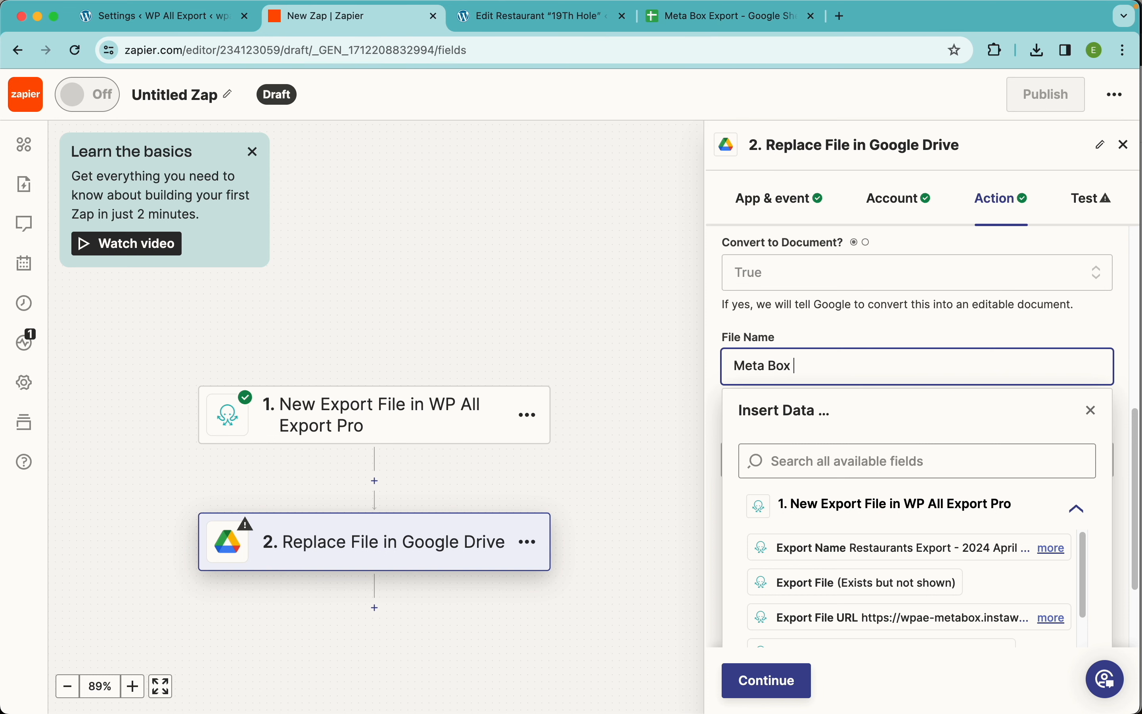
pyautogui.click(907, 321)
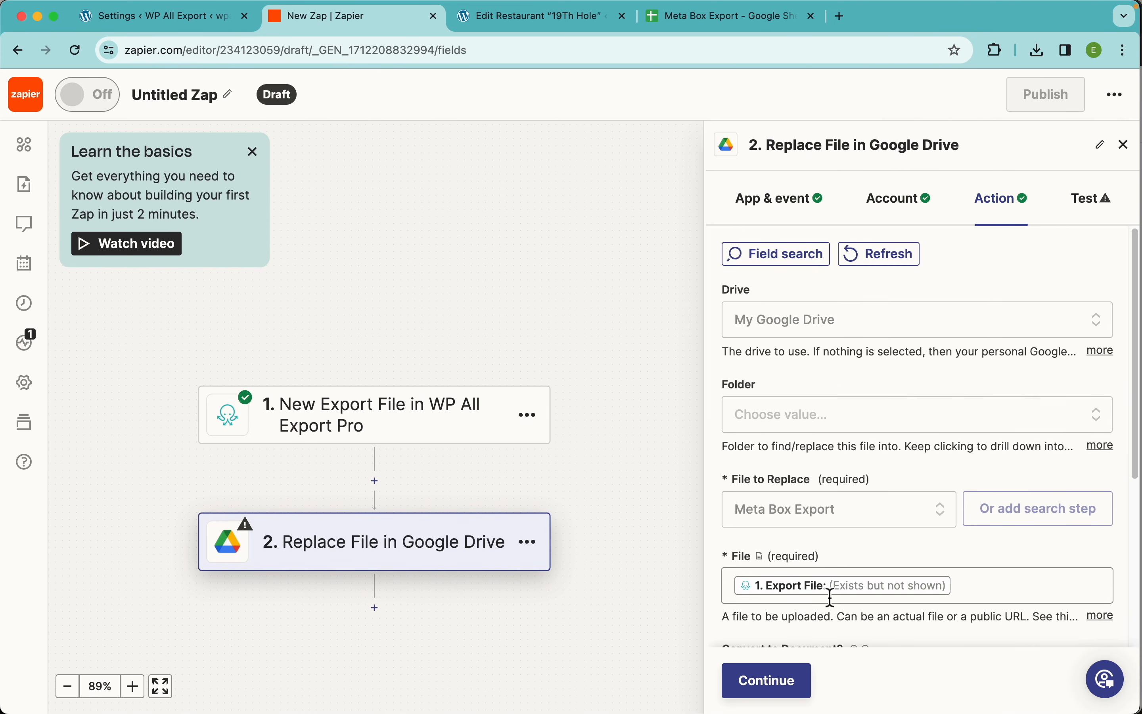
pyautogui.click(789, 682)
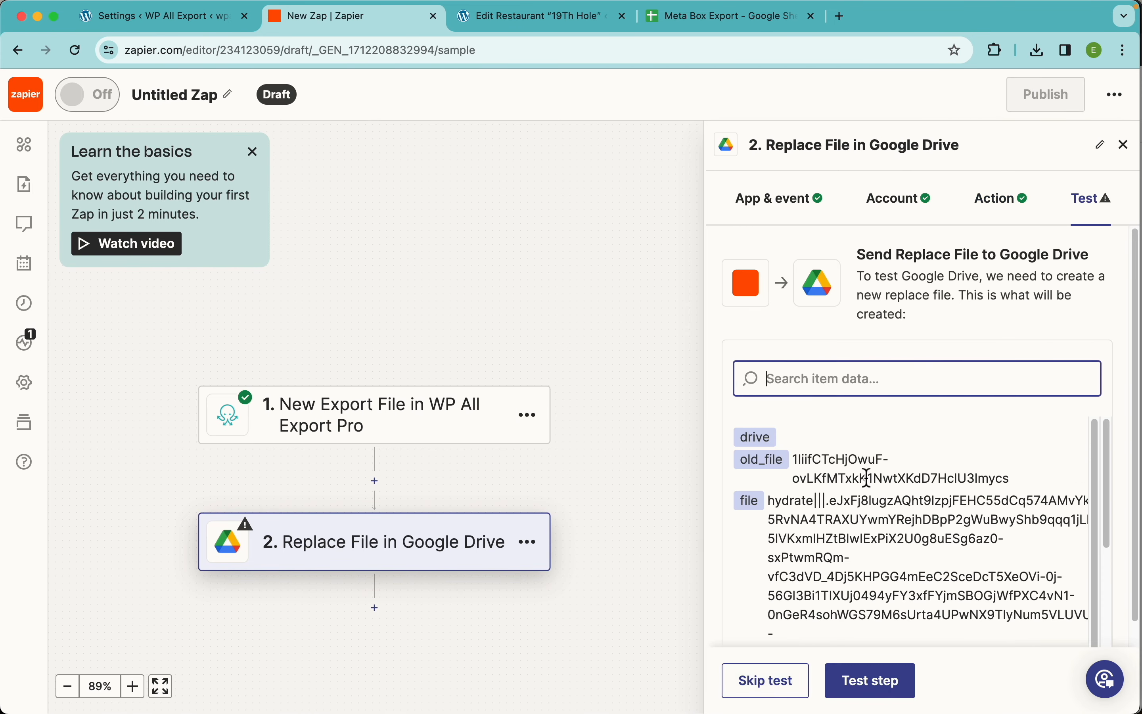
pyautogui.click(879, 681)
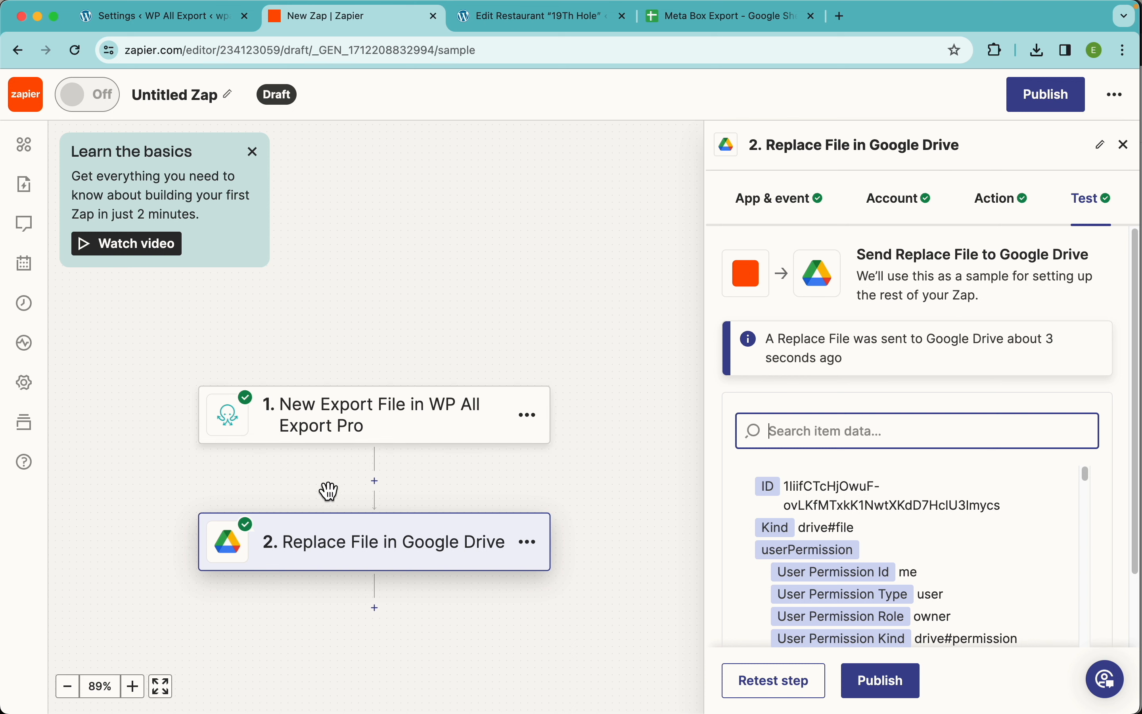
# Step: Rename the Zap as Meta Box Export, publish it, and dismiss the confirmation dialog
pyautogui.click(179, 97)
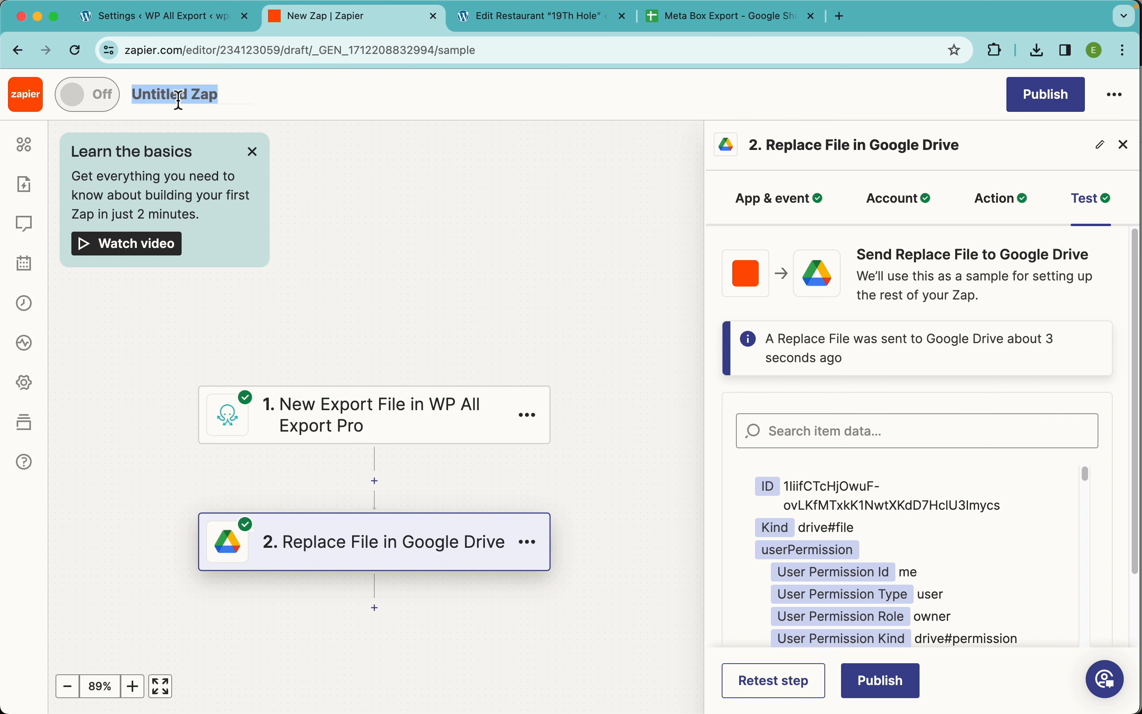
pyautogui.write('Meta Box Export')
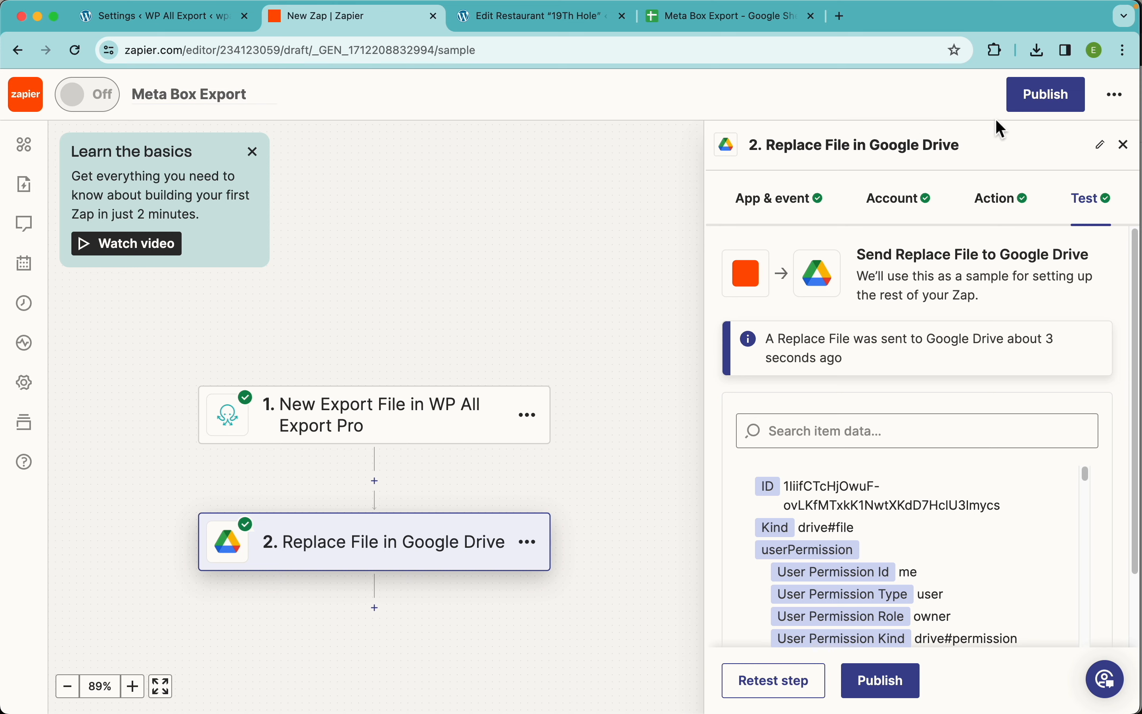
pyautogui.click(1053, 103)
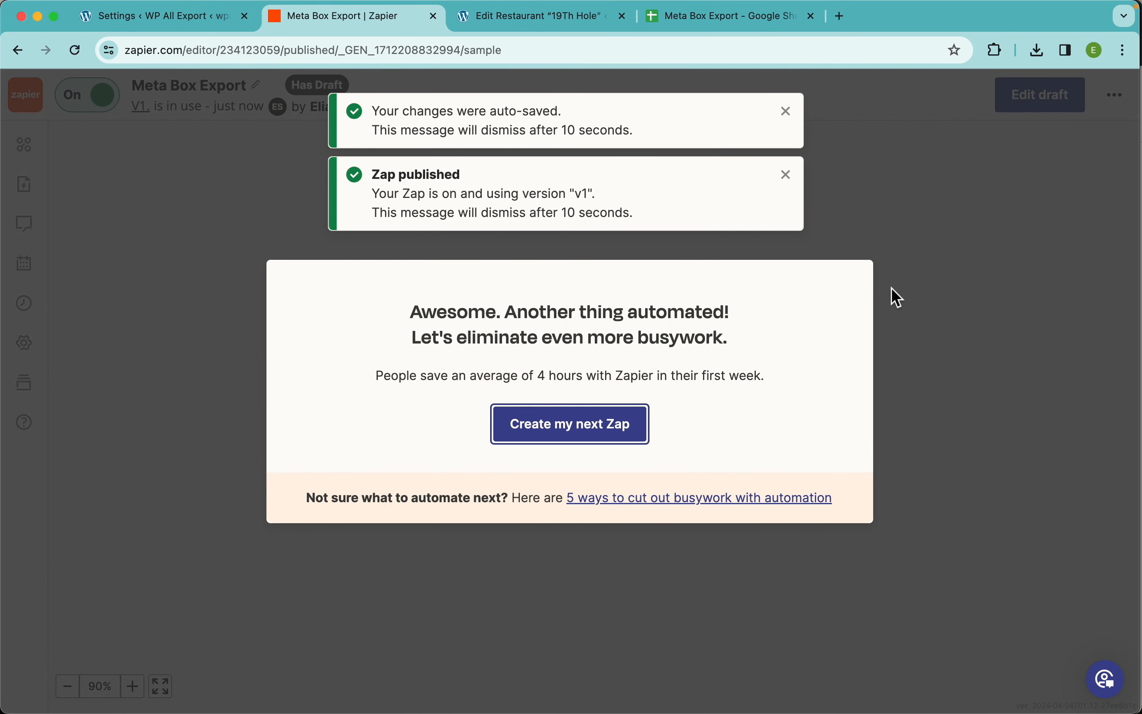
pyautogui.click(900, 298)
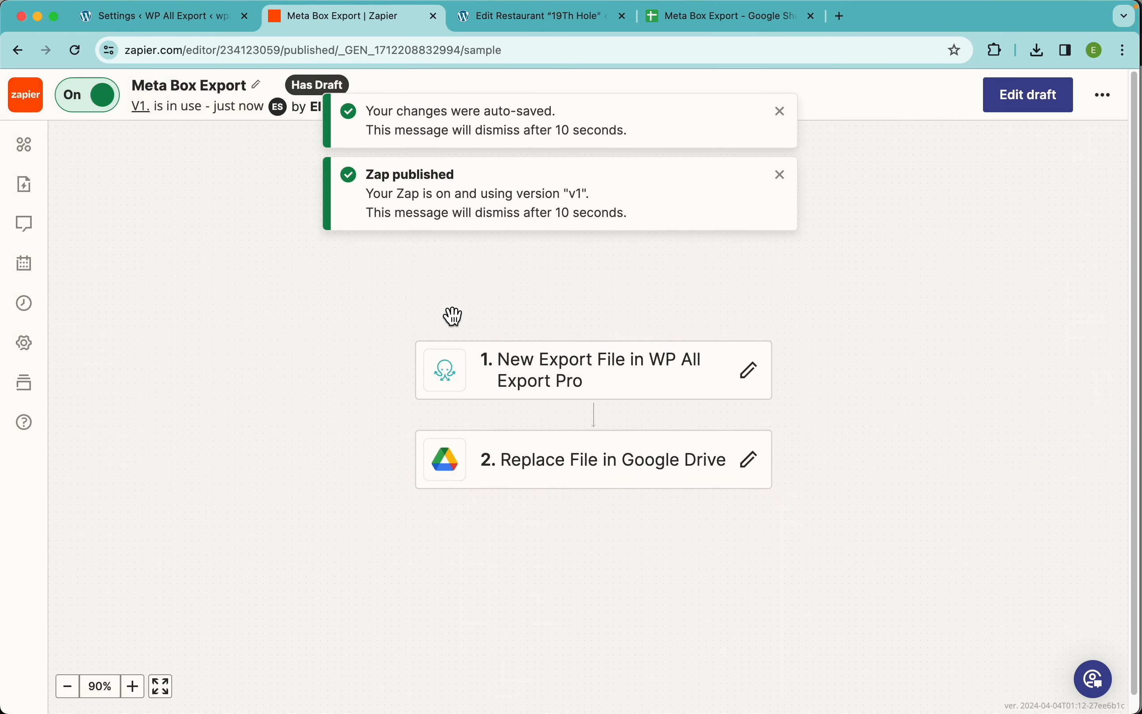
# Step: Return to WP All Export in WordPress and rerun the existing Restaurants export from the list of managed exports
pyautogui.click(201, 26)
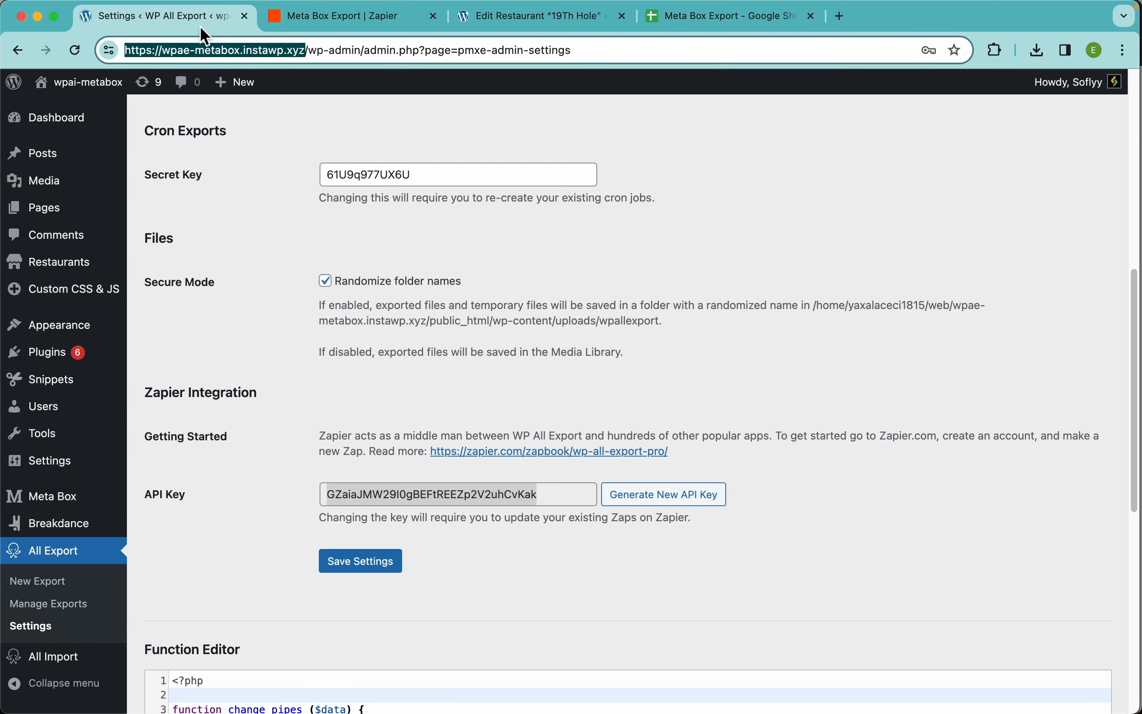
pyautogui.click(84, 613)
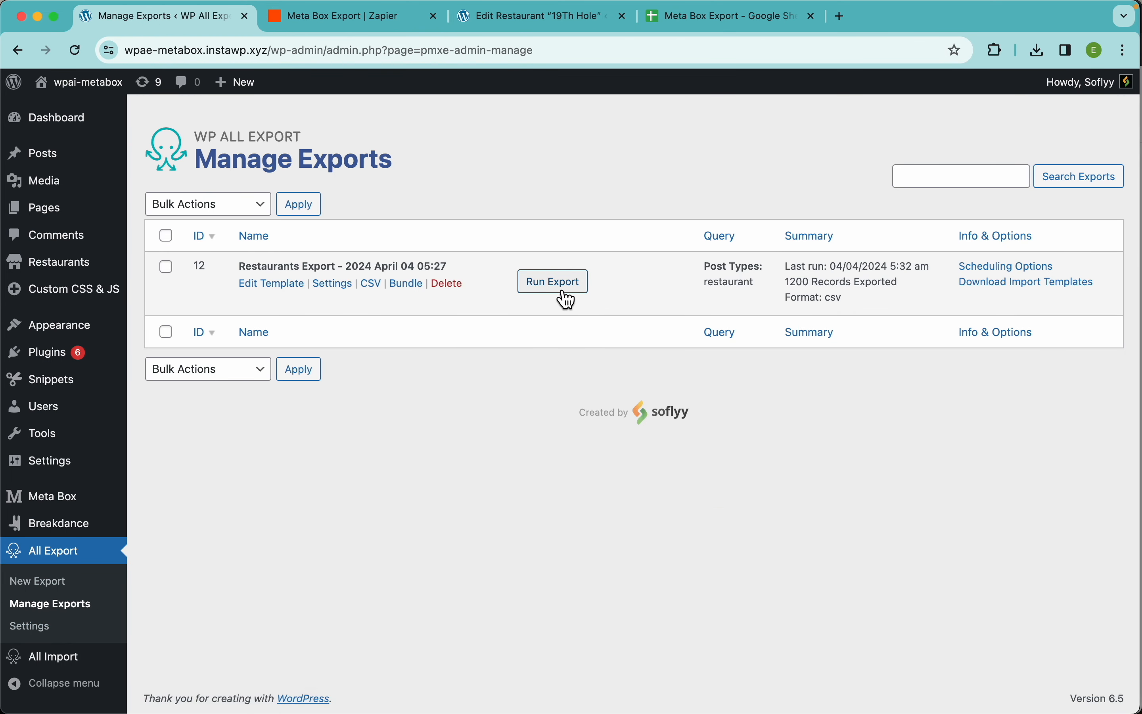
pyautogui.click(564, 291)
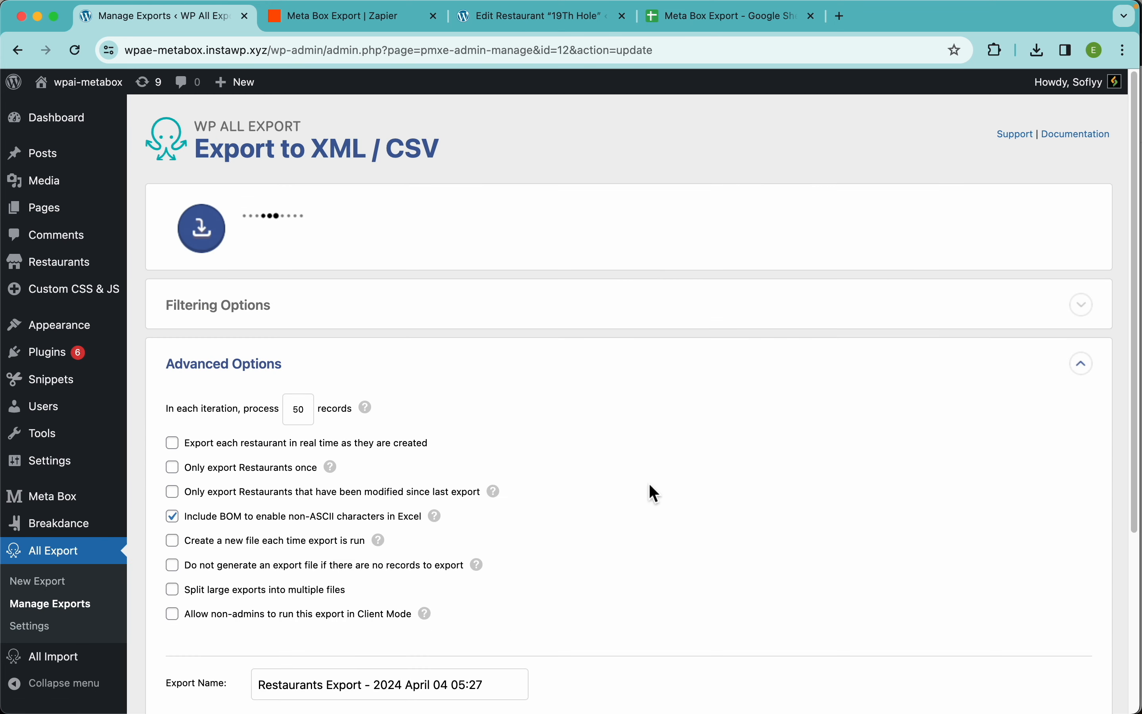
pyautogui.click(968, 243)
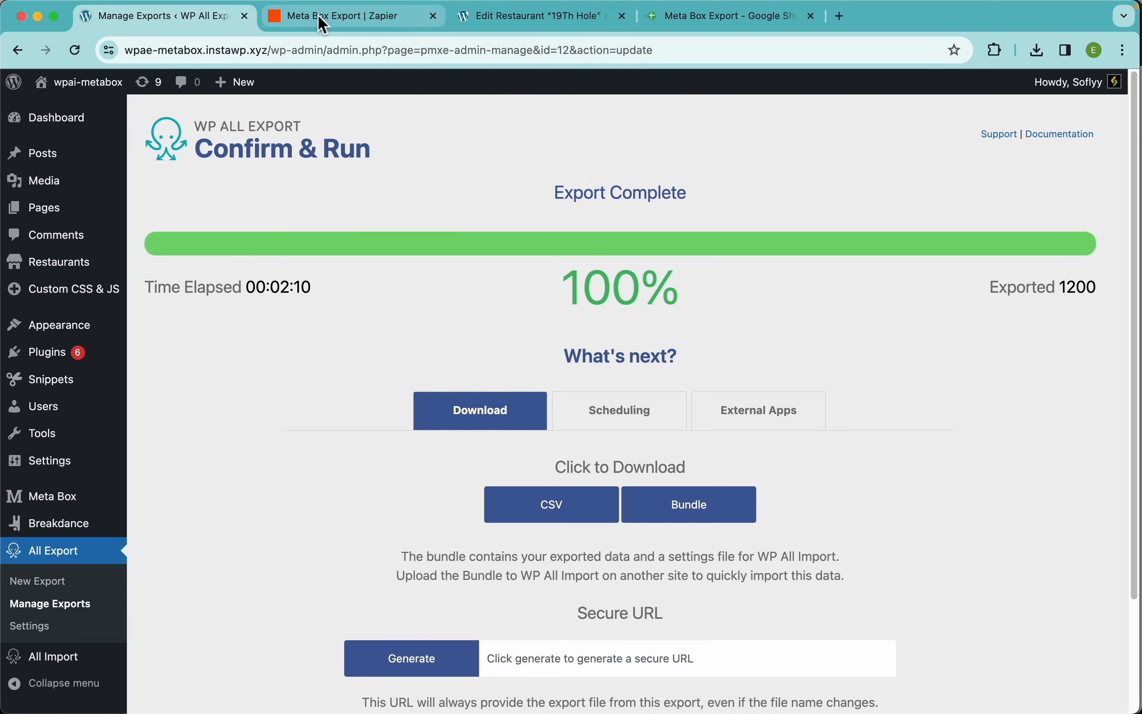
# Step: Examine the rows and columns of the Meta Box Export Google Sheet, and return to the completed WP All Export run
pyautogui.click(719, 29)
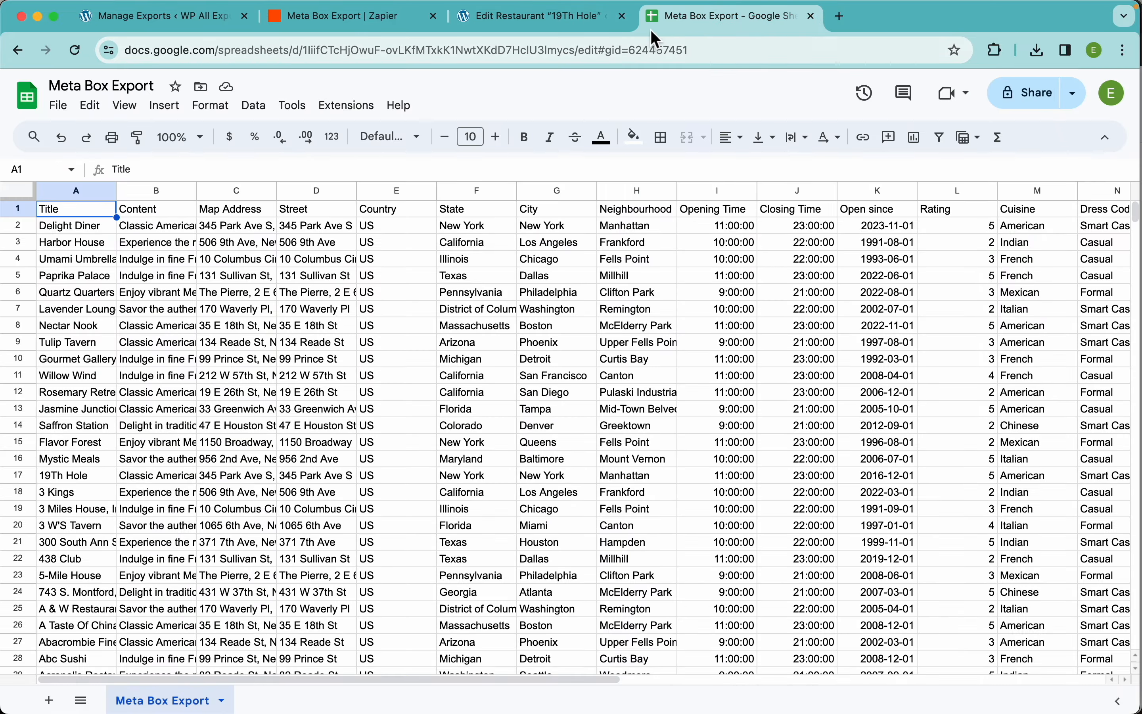
pyautogui.scroll(-15, 288, 301)
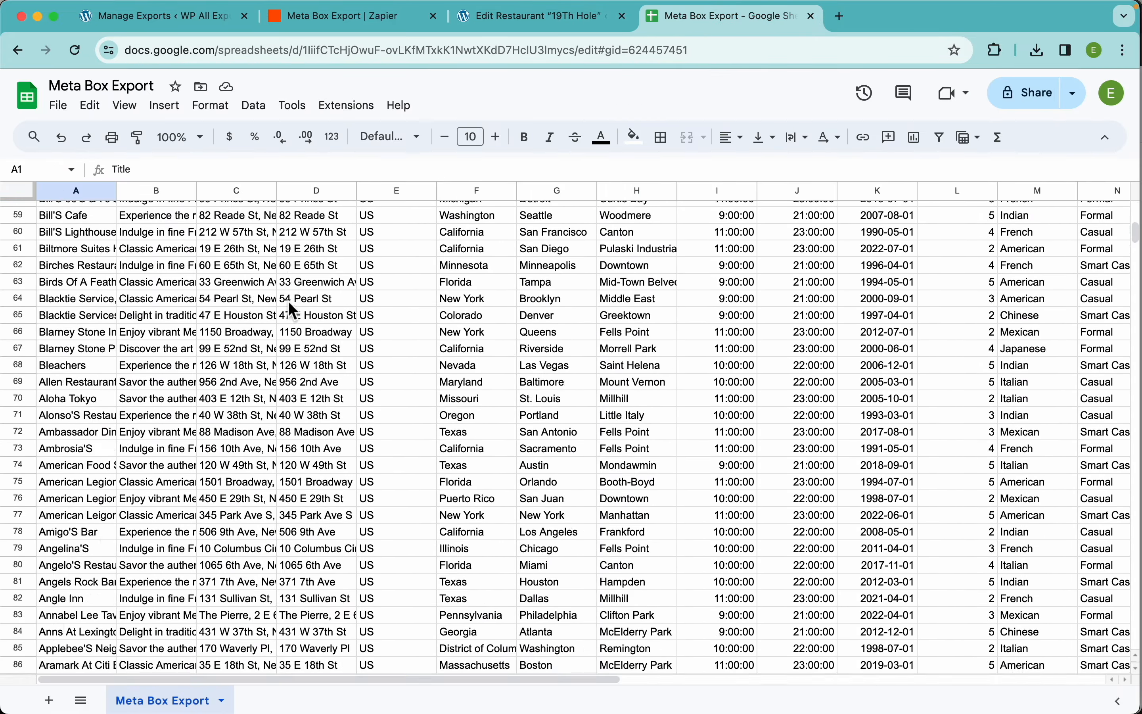
pyautogui.scroll(15, 289, 301)
pyautogui.hscroll(1, 441, 351)
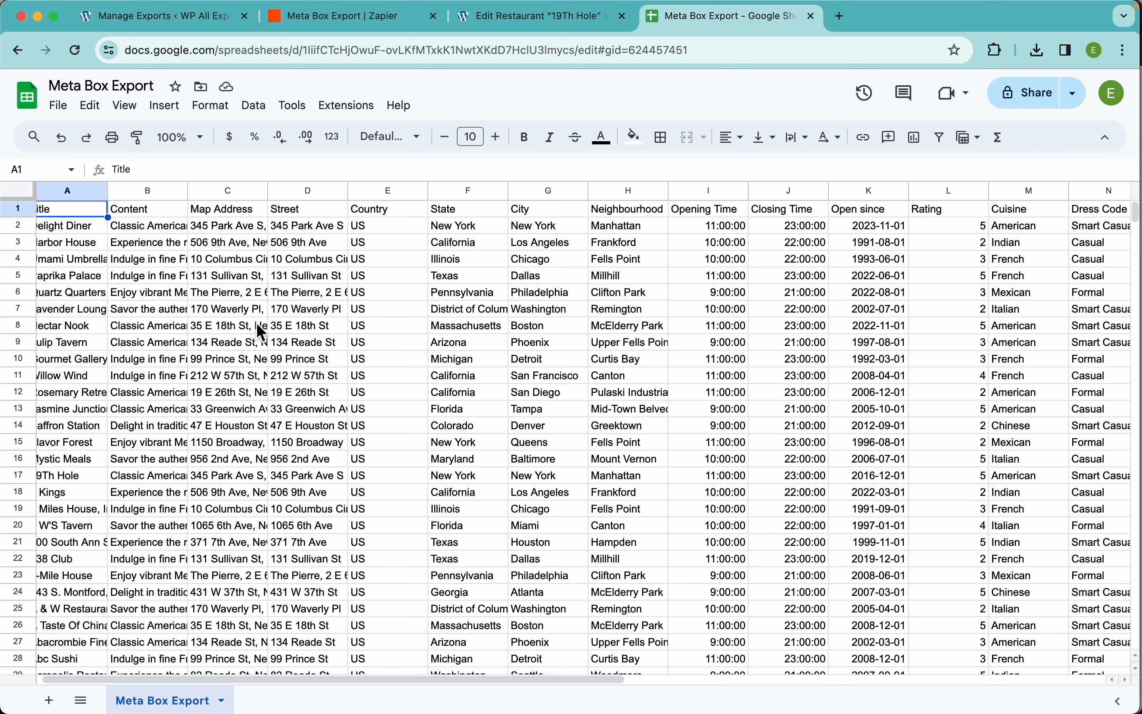
pyautogui.hscroll(10, 573, 305)
pyautogui.hscroll(2, 579, 315)
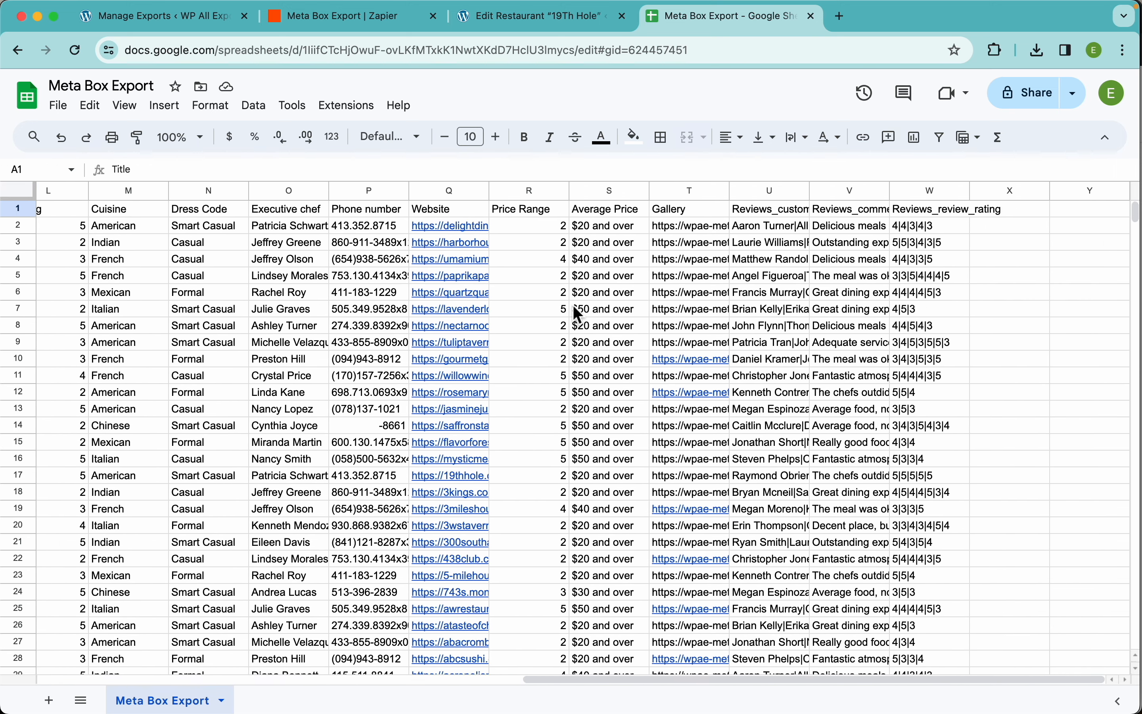
pyautogui.hscroll(-12, 297, 352)
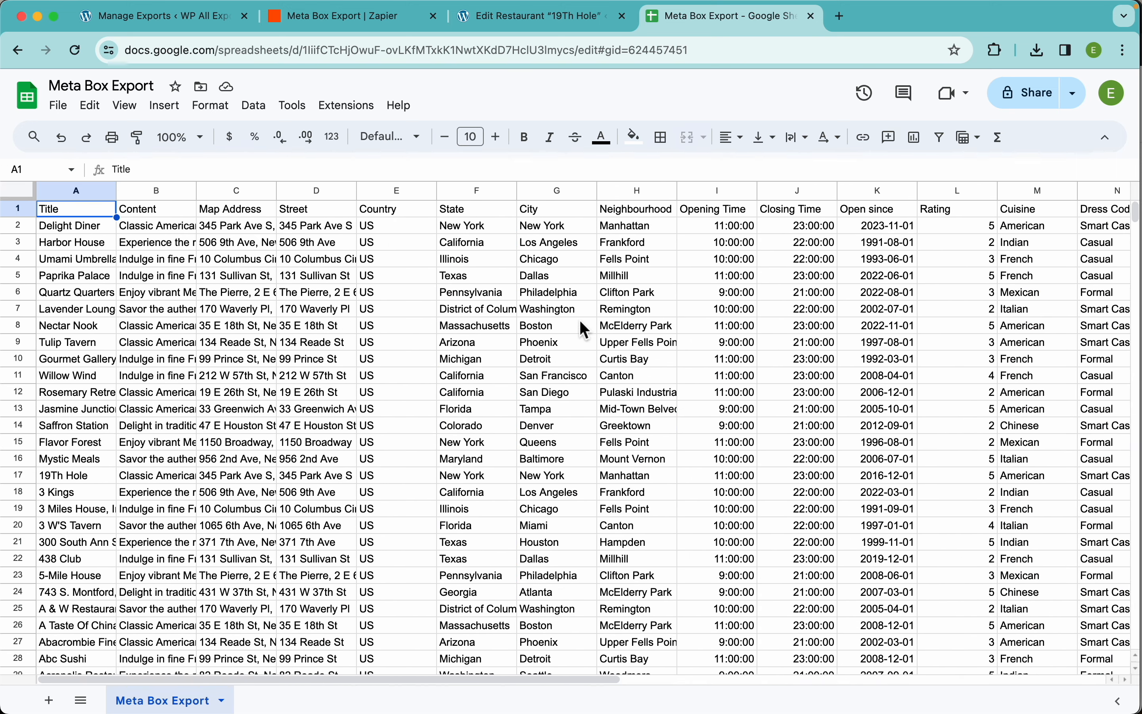
pyautogui.click(213, 31)
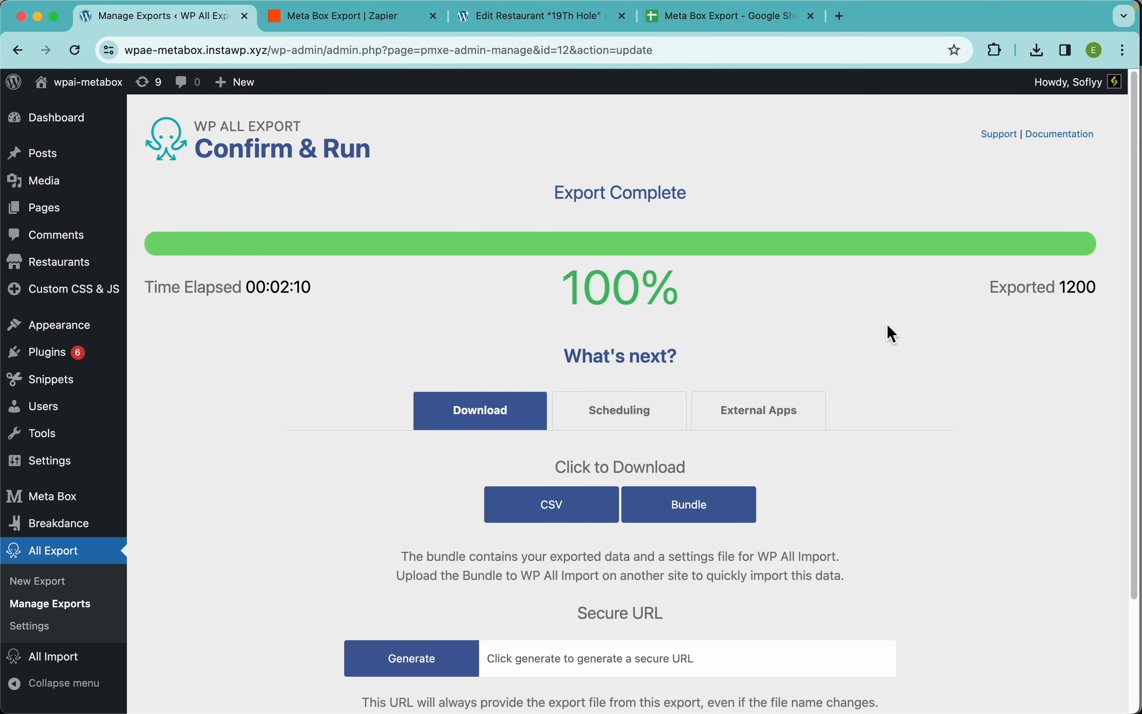